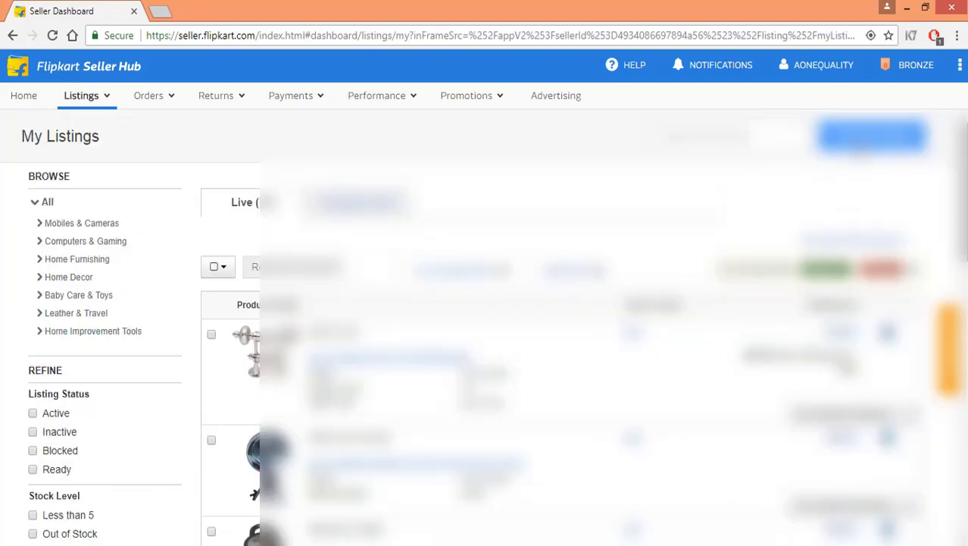
Step: Start adding a new single listing from the My Listings page
click(861, 144)
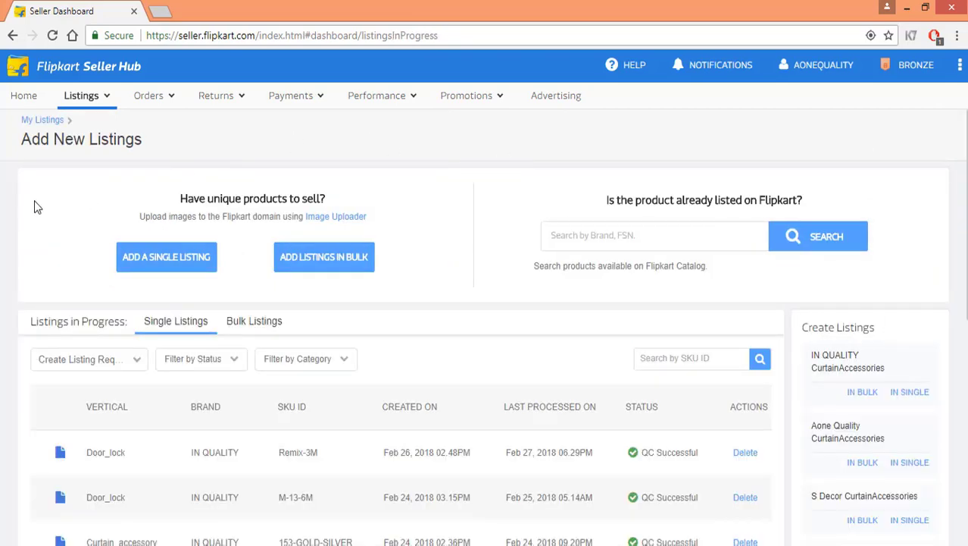
click(157, 265)
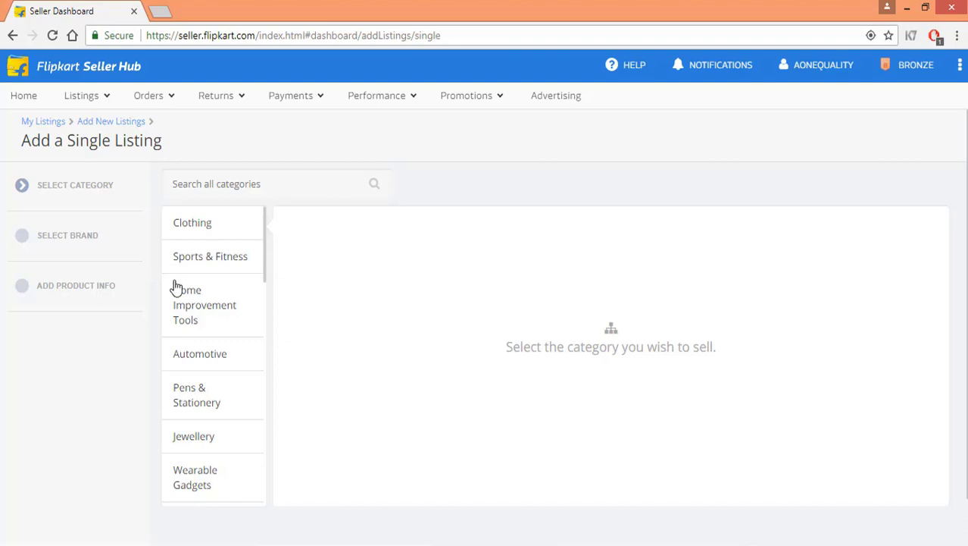
Step: Open the Track Approval Requests page separately from the listing form and review the requests' brands, categories and approval statuses
mouse_move(106, 100)
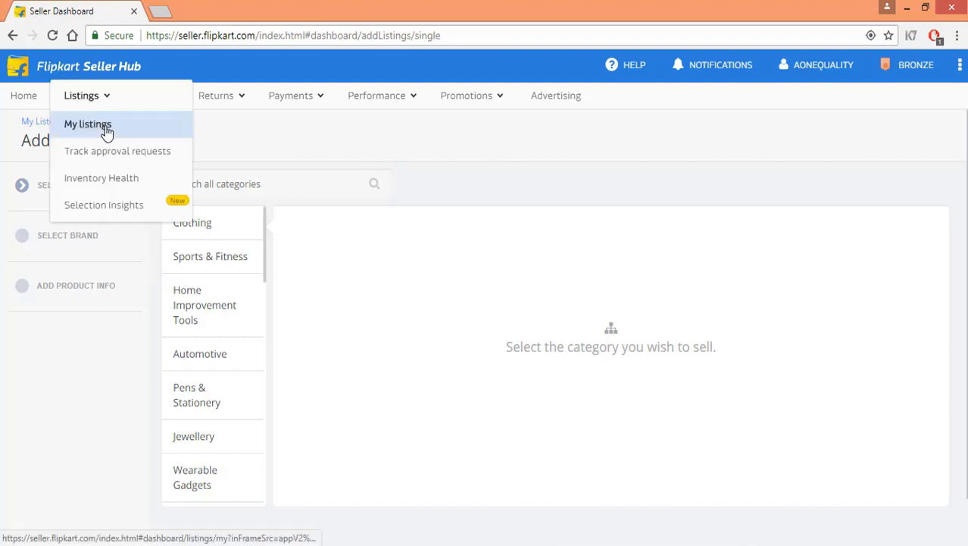
ctrl+click(130, 159)
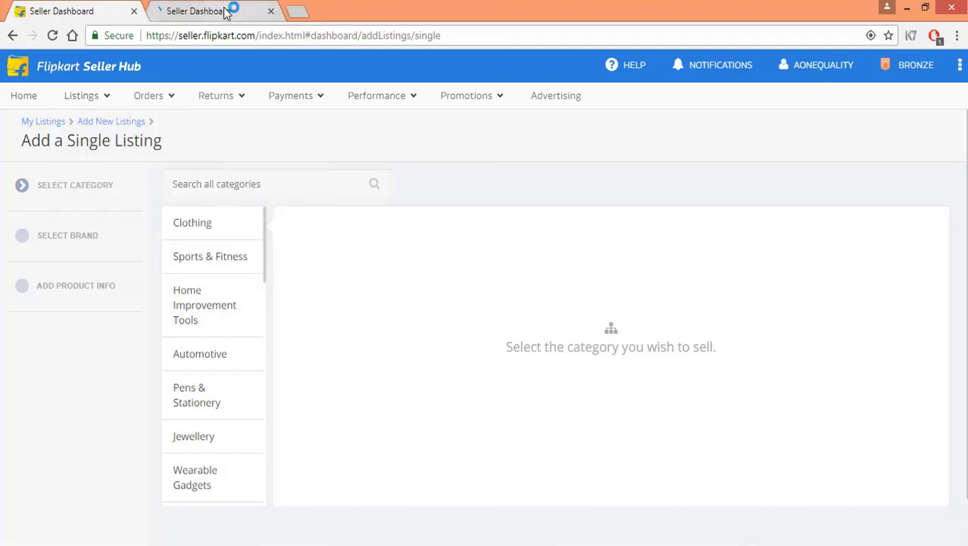
click(254, 11)
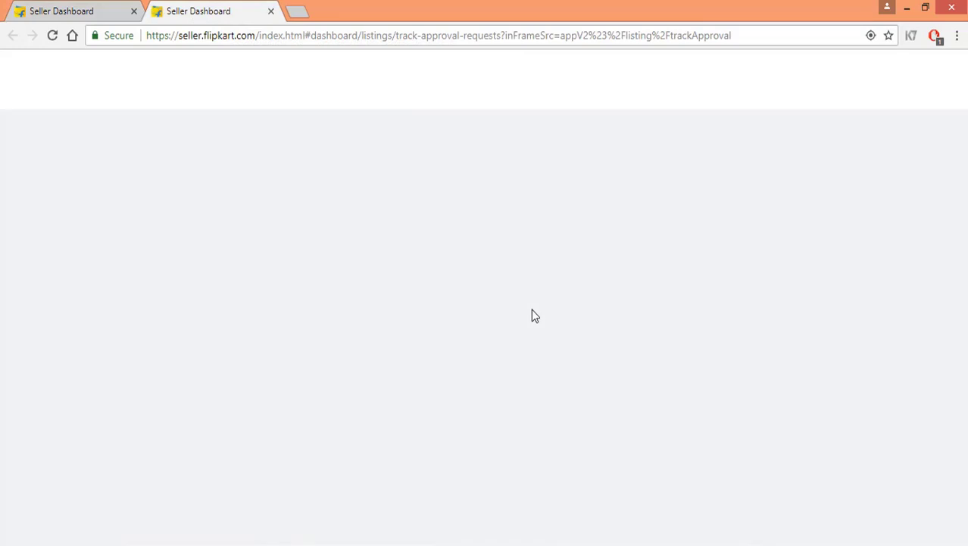
scroll(470, 309, down, 5)
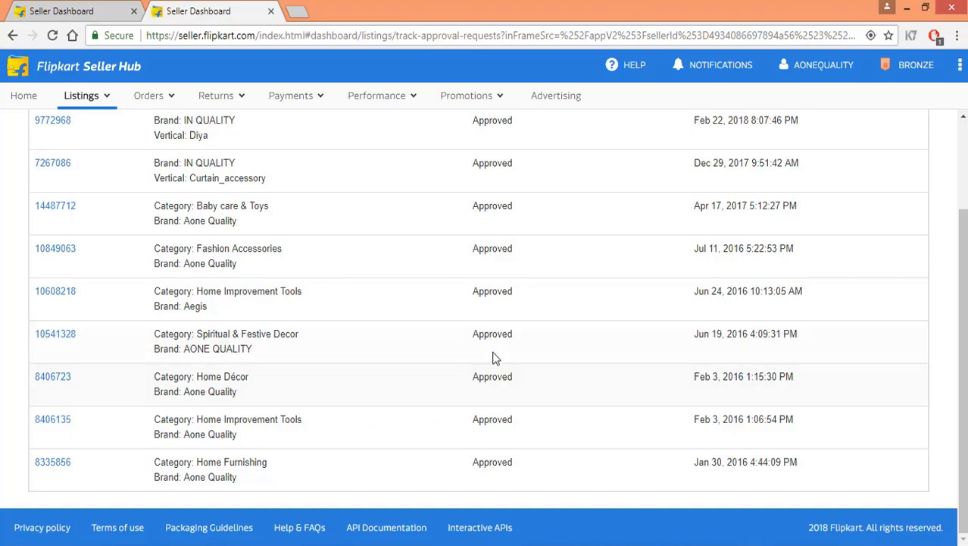
double_click(475, 338)
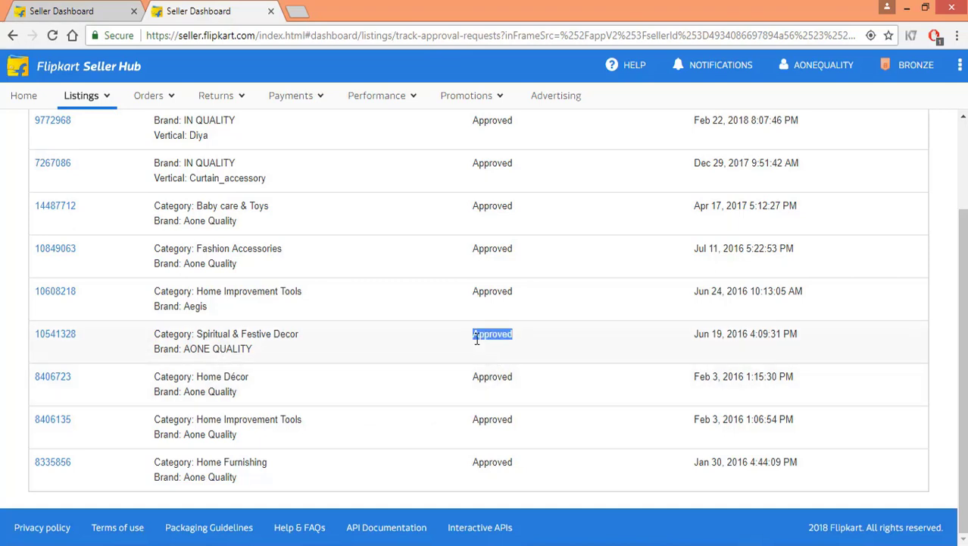
click(541, 343)
drag(184, 307, 215, 315)
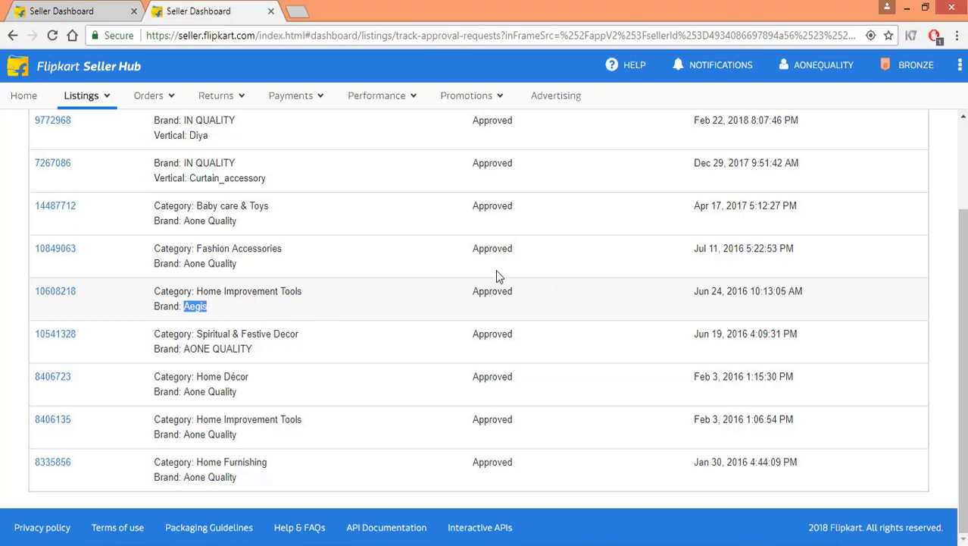
click(429, 309)
scroll(436, 398, up, 2)
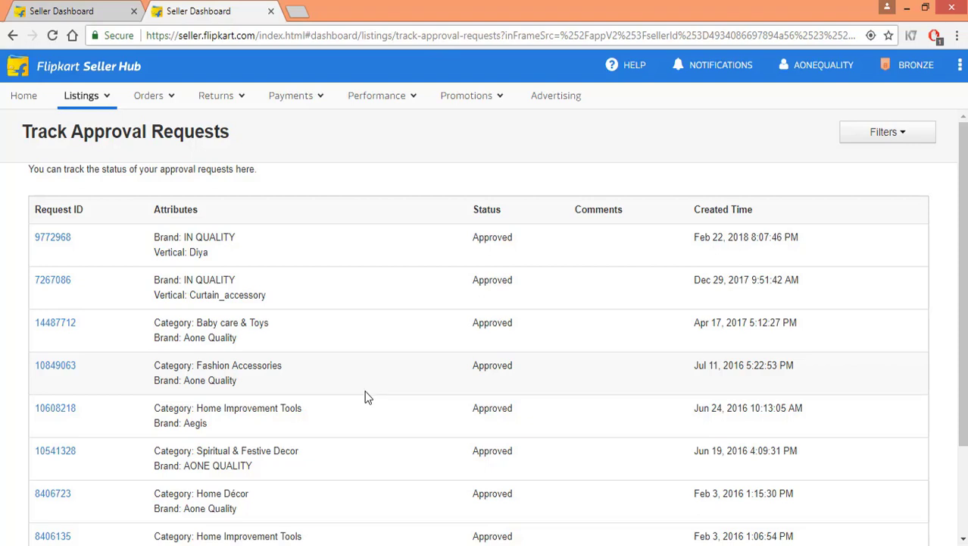
Step: Browse the single-listing categories, viewing the sub-categories of Baby Care & Toys, Food & Nutrition and Health & Beauty
click(90, 12)
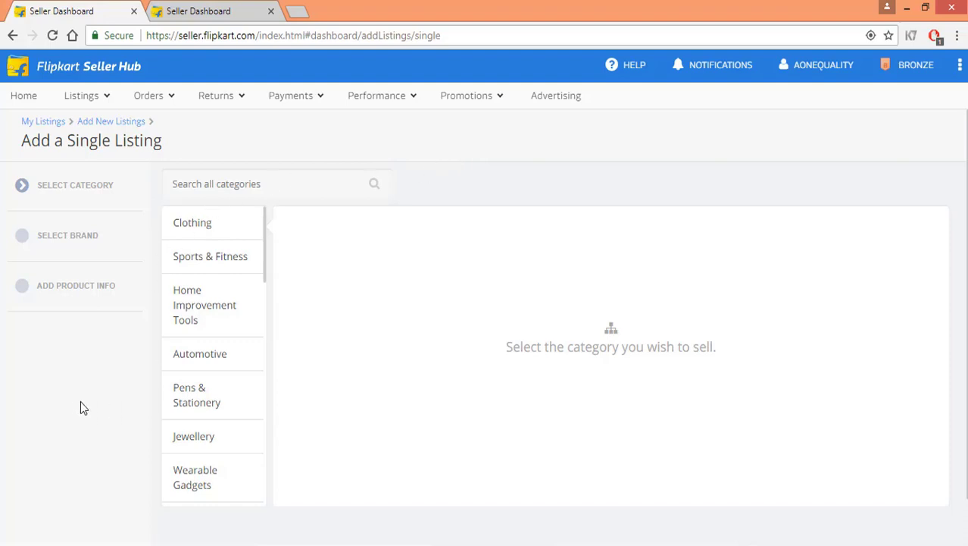
scroll(87, 406, down, 1)
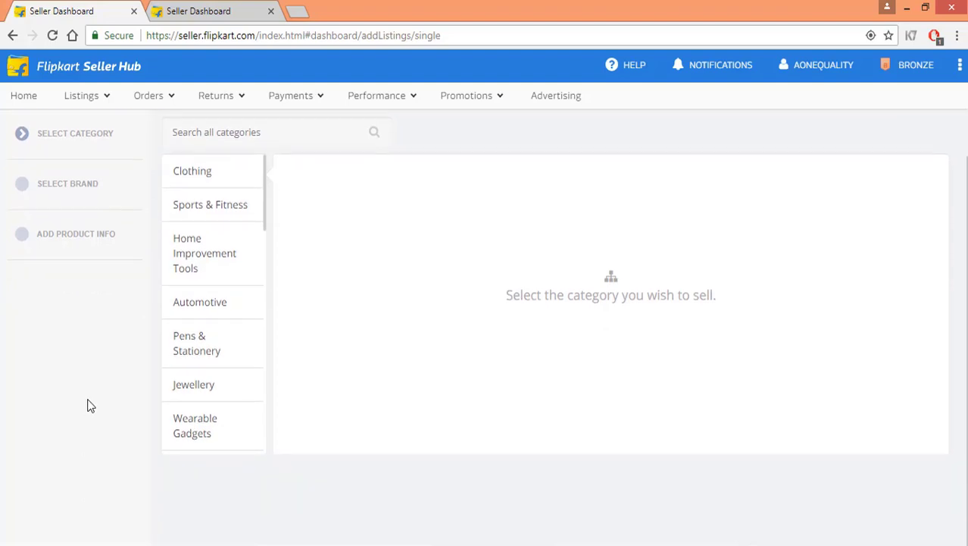
scroll(190, 326, down, 2)
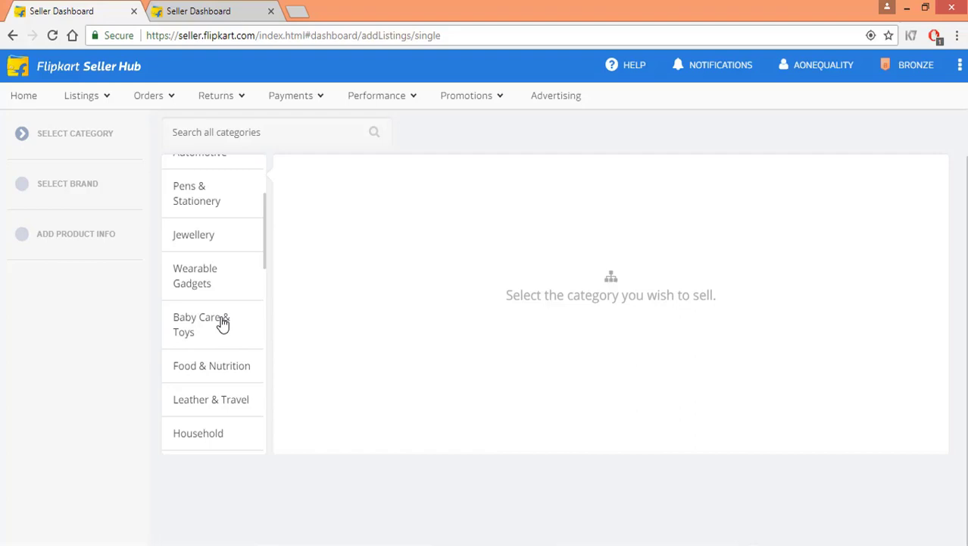
click(222, 322)
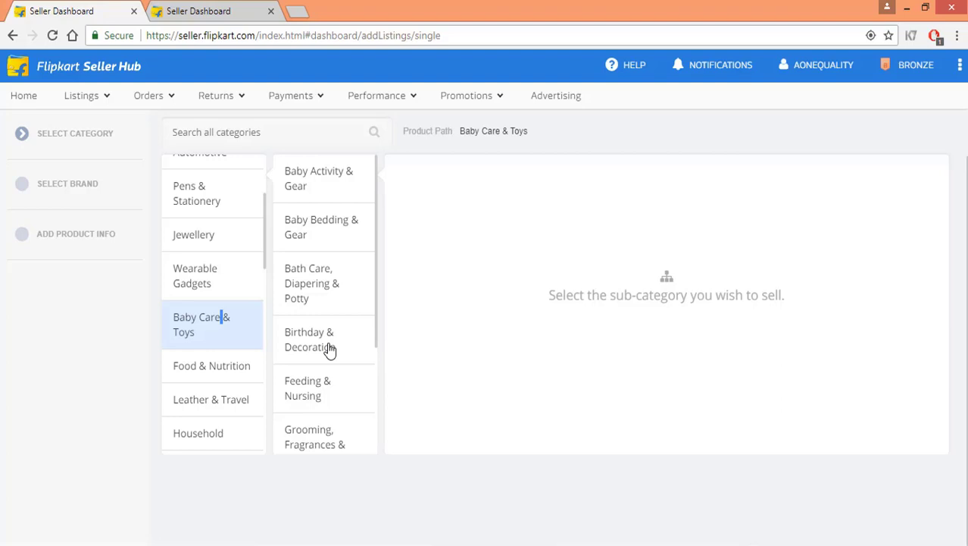
scroll(200, 304, down, 1)
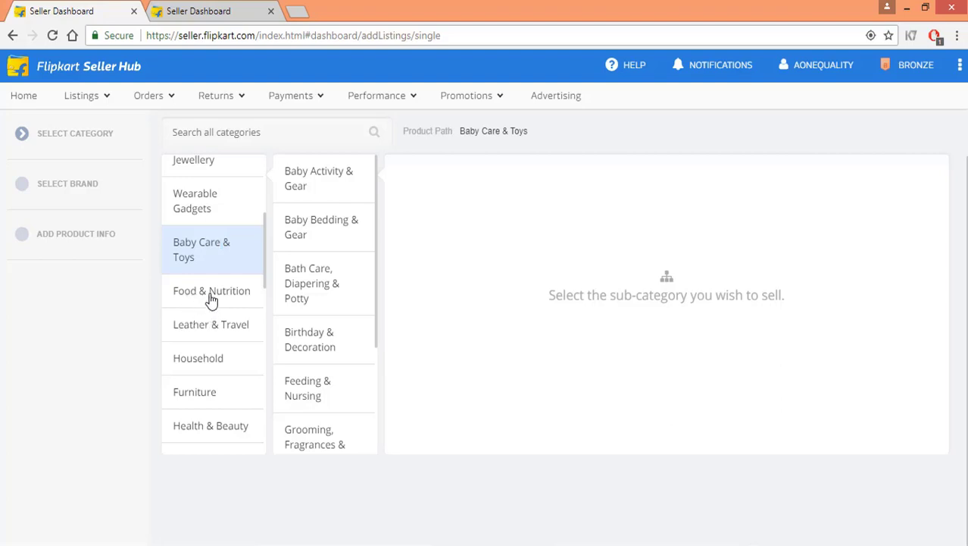
click(198, 302)
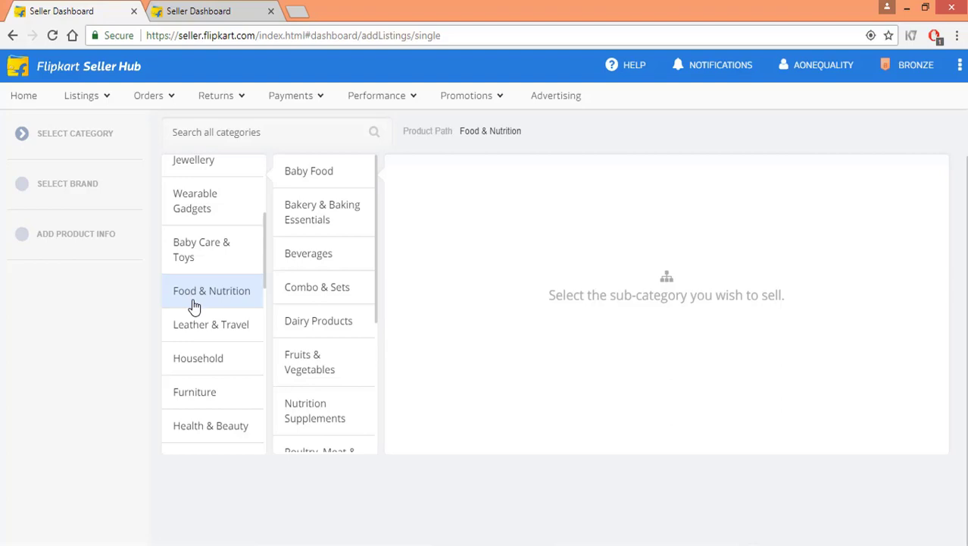
scroll(203, 304, down, 1)
scroll(204, 303, down, 1)
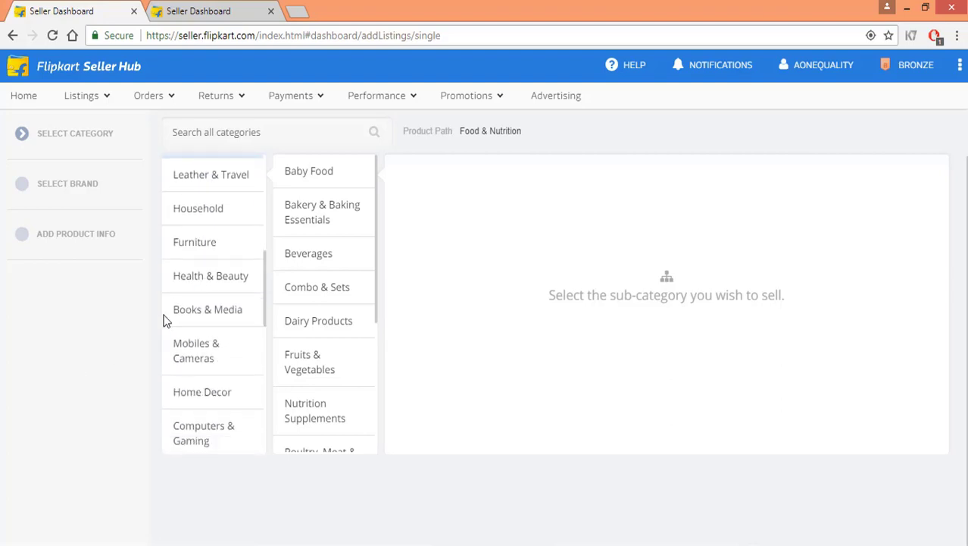
click(195, 279)
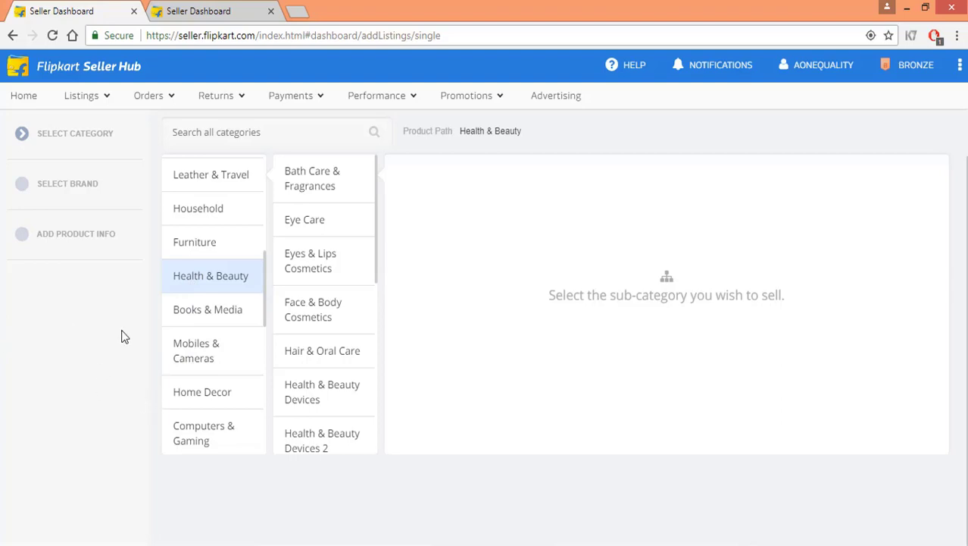
scroll(220, 323, down, 2)
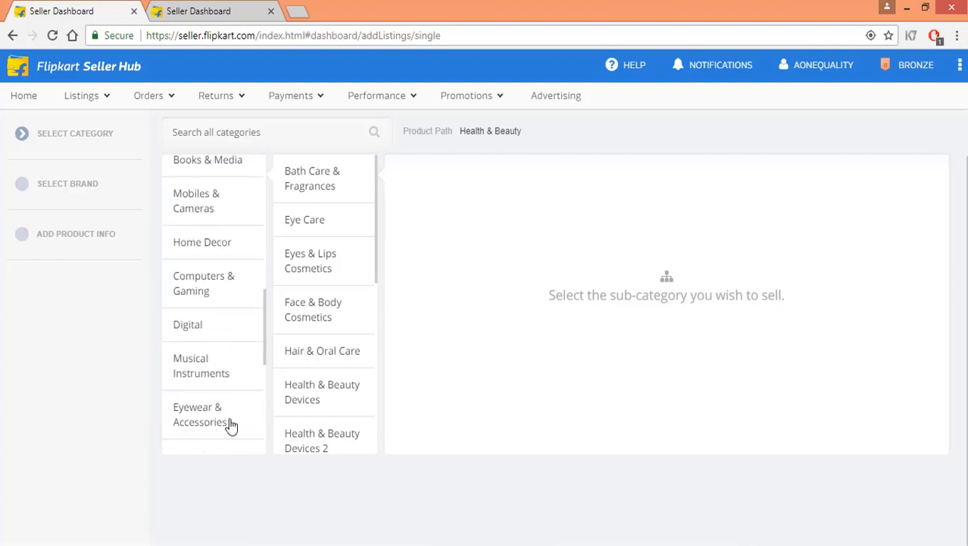
scroll(231, 424, down, 1)
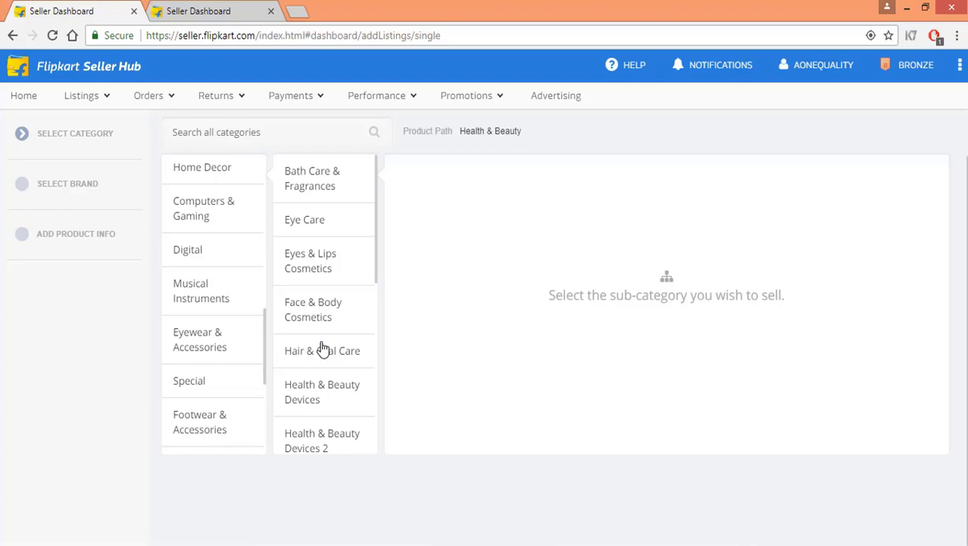
scroll(348, 341, up, 1)
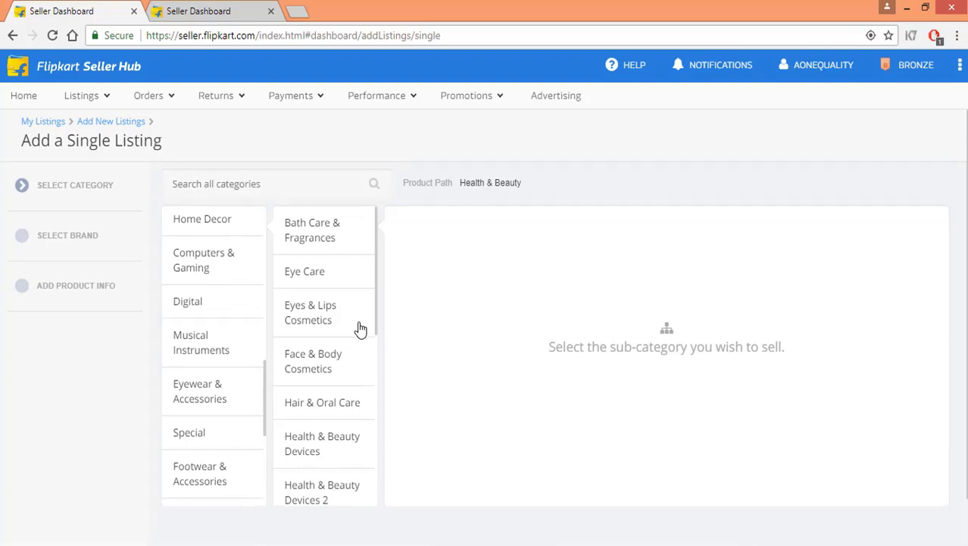
click(194, 11)
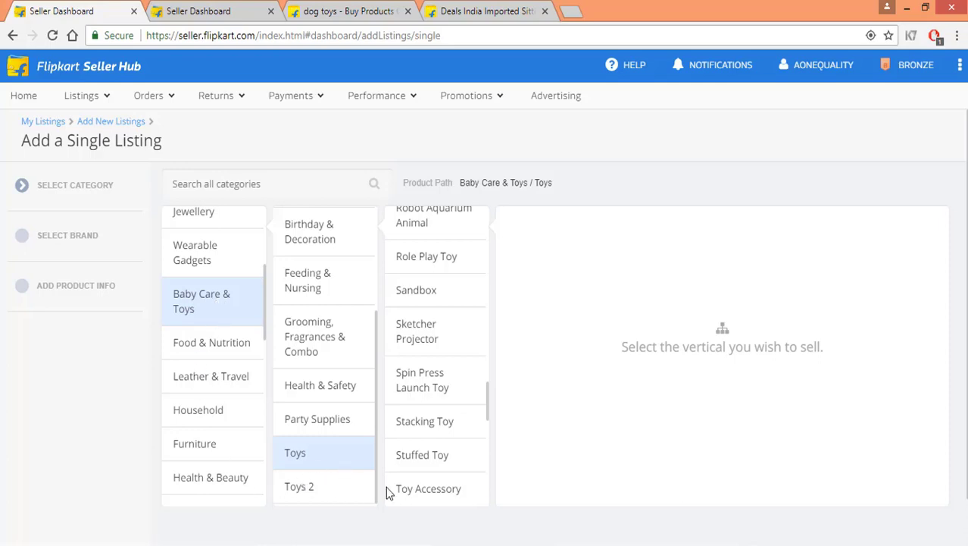
Step: Choose the Stuffed Toy vertical under Baby Care & Toys / Toys and check the recently used brand IN QUALITY for it
click(441, 464)
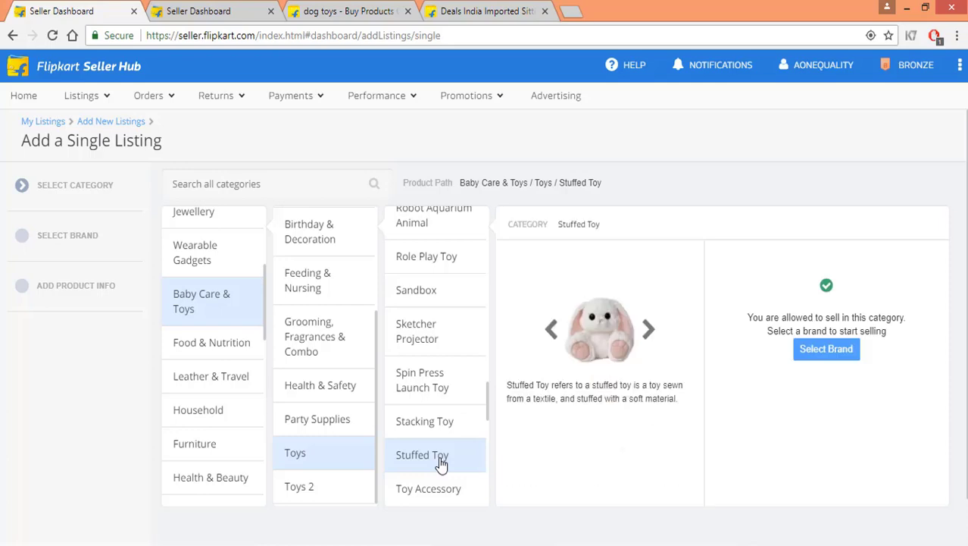
click(834, 364)
click(310, 230)
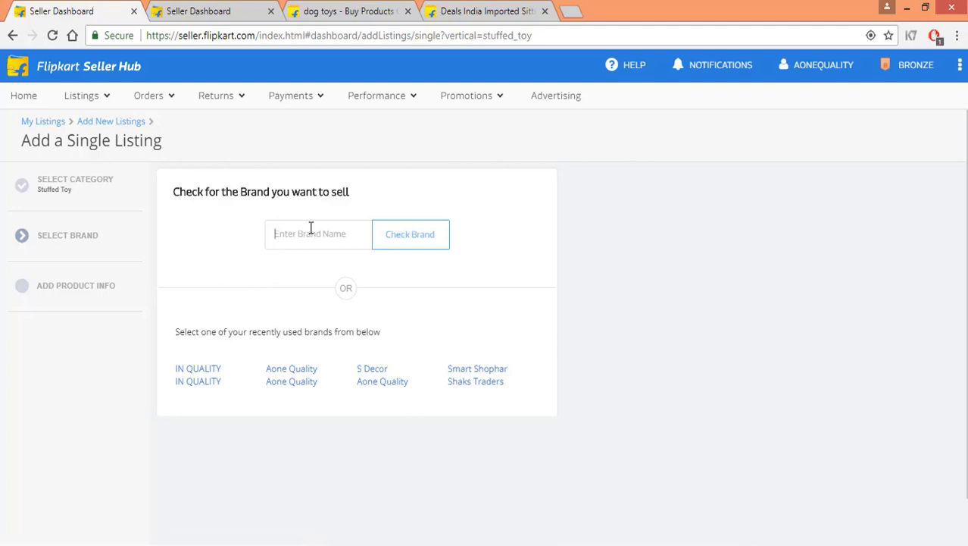
click(193, 372)
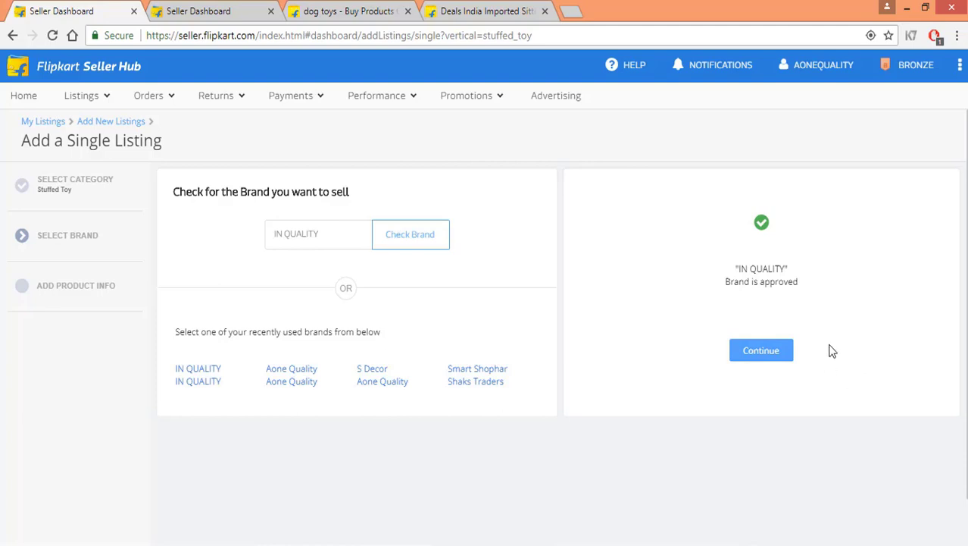
Step: Compare the brand check with the approval requests, examining which verticals and categories IN QUALITY and the other brands were requested for
click(223, 11)
scroll(268, 355, down, 2)
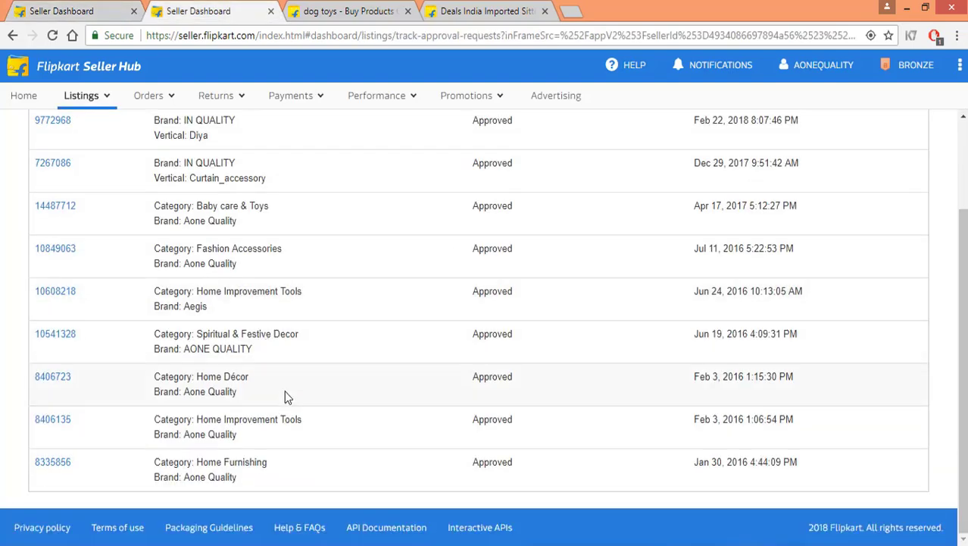
scroll(278, 419, up, 2)
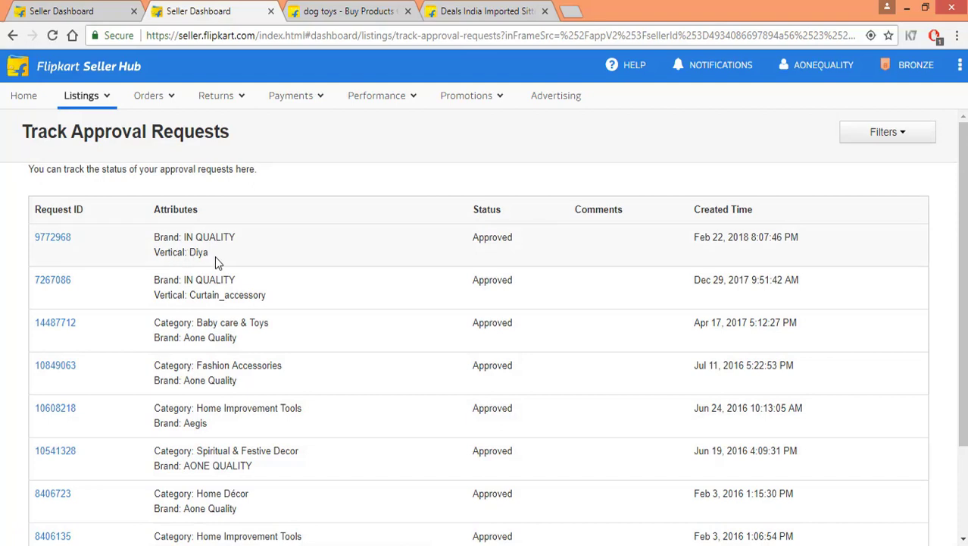
scroll(216, 259, down, 1)
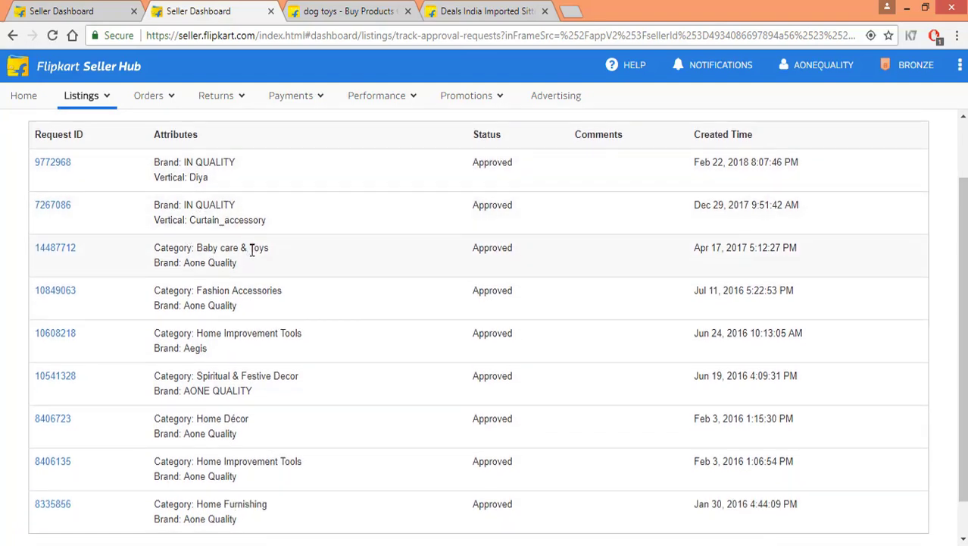
click(94, 9)
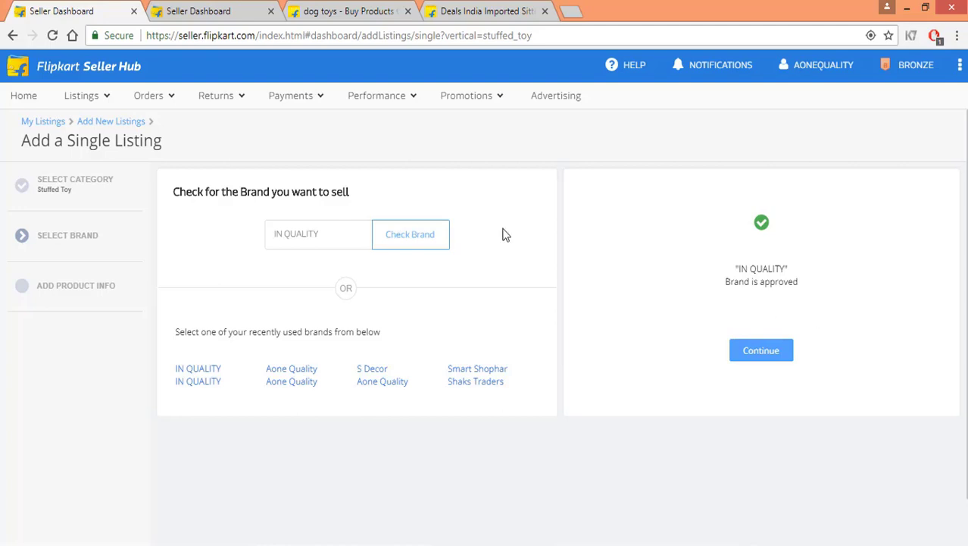
click(219, 11)
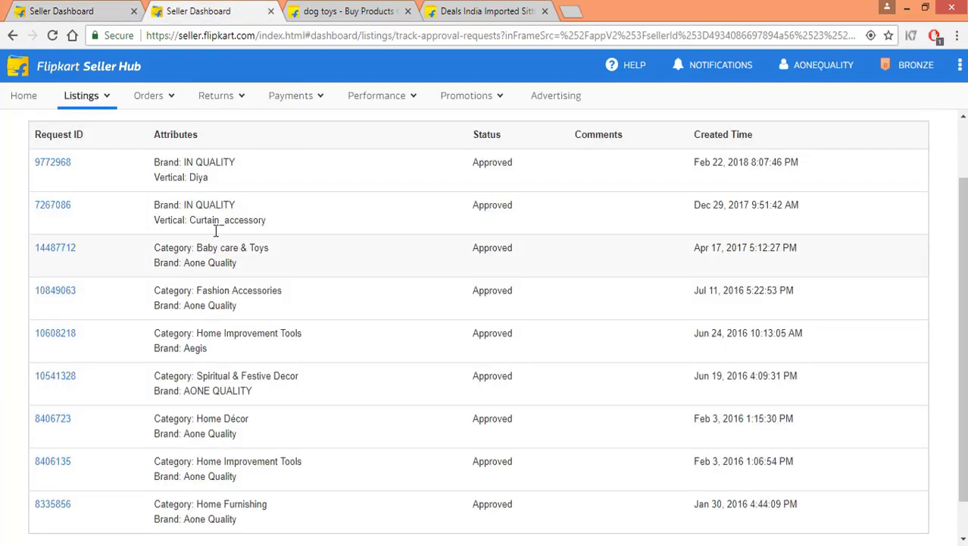
double_click(192, 177)
drag(191, 220, 289, 219)
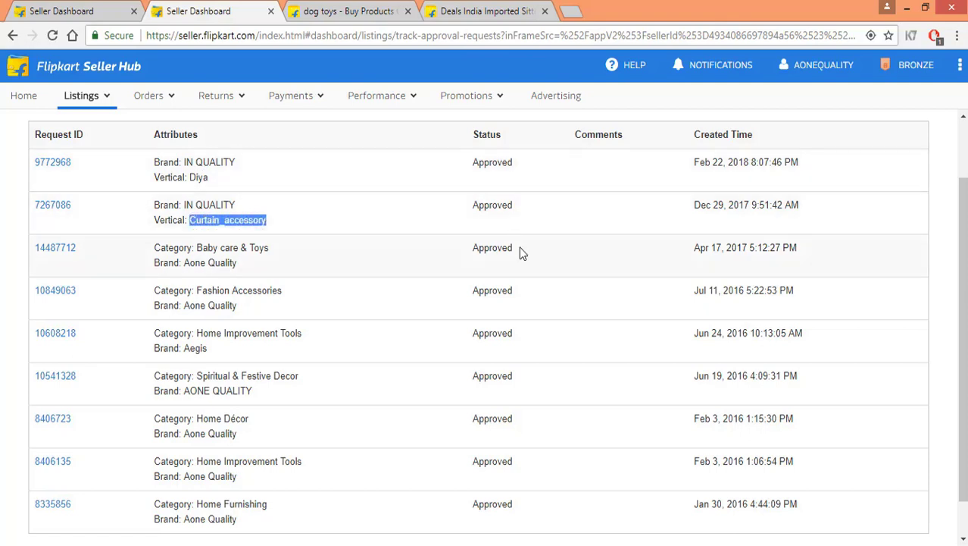
scroll(222, 265, down, 1)
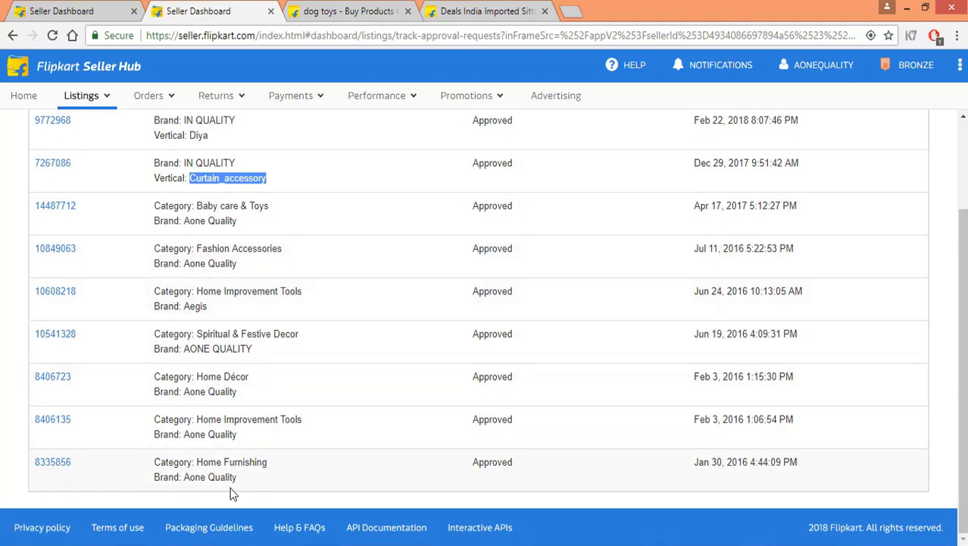
Step: Choose the Bag vertical under Pens & Stationery / School Supplies and check the recently used brand IN QUALITY for it
click(97, 9)
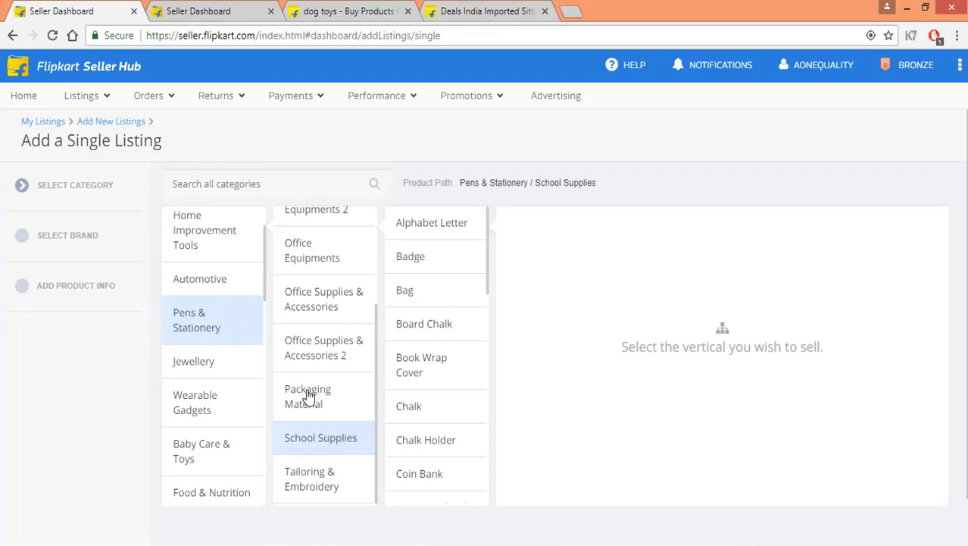
click(447, 304)
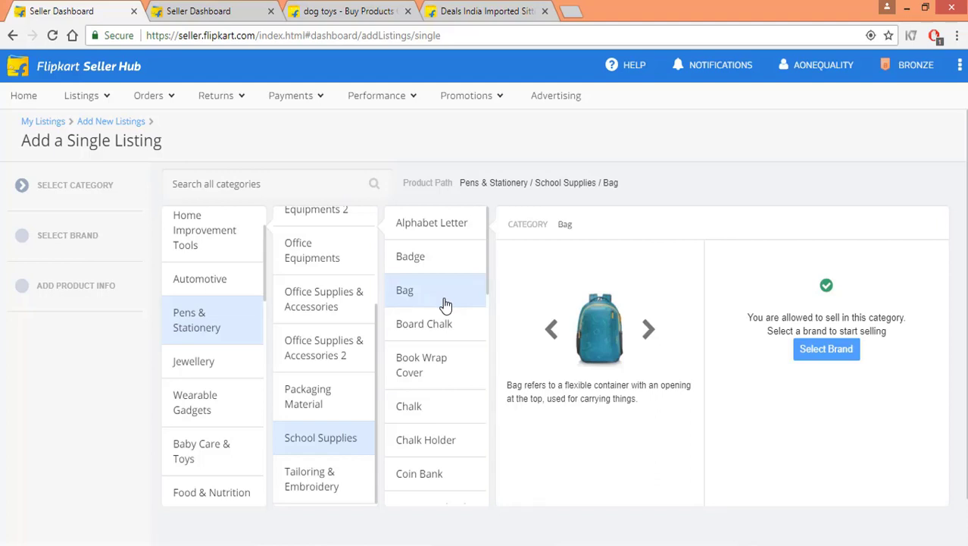
click(845, 353)
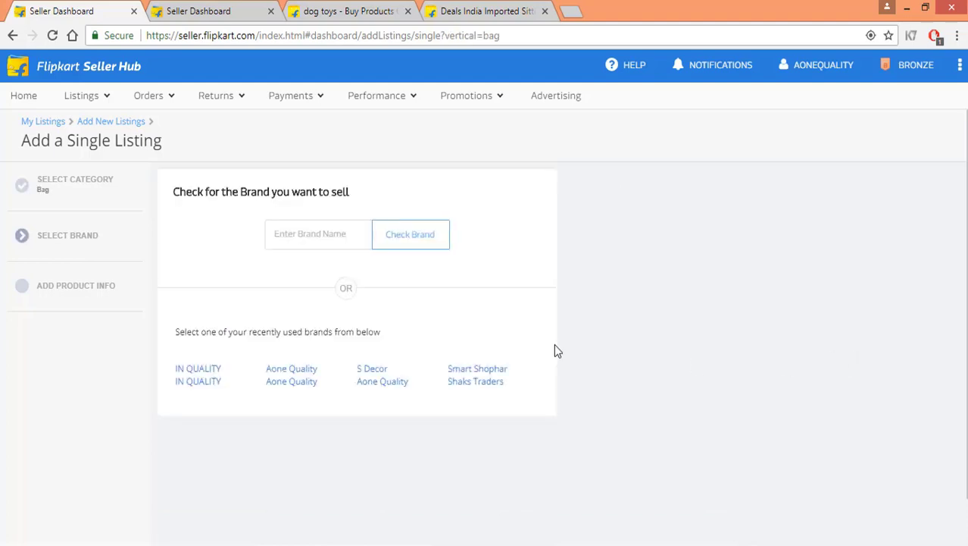
click(188, 370)
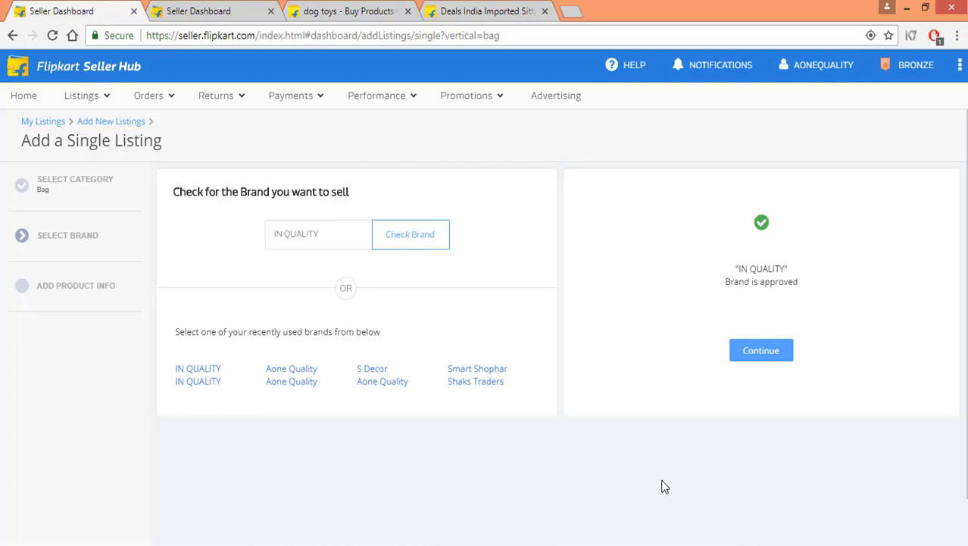
Step: Start a new single listing and choose the Body Skin Treatment vertical under Health & Beauty / Skin Care
click(112, 123)
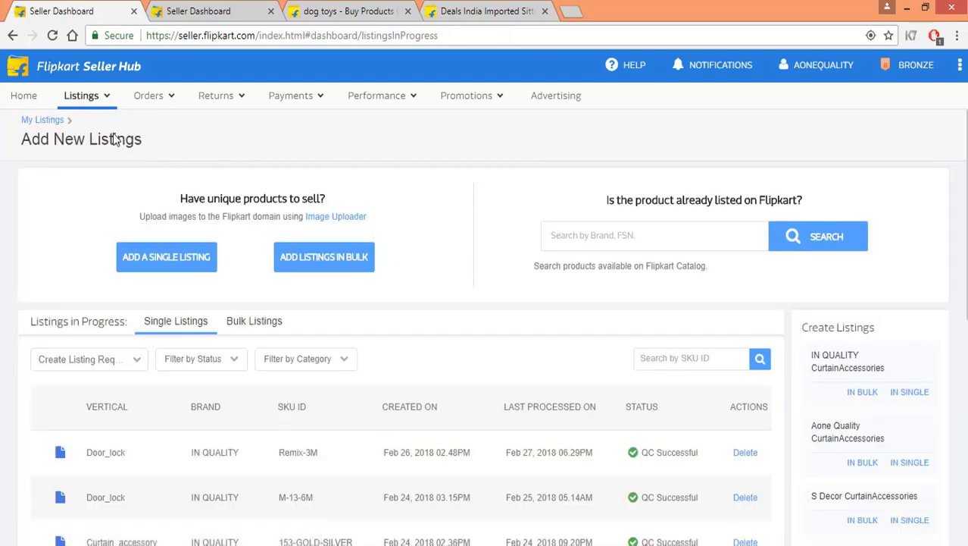
click(136, 262)
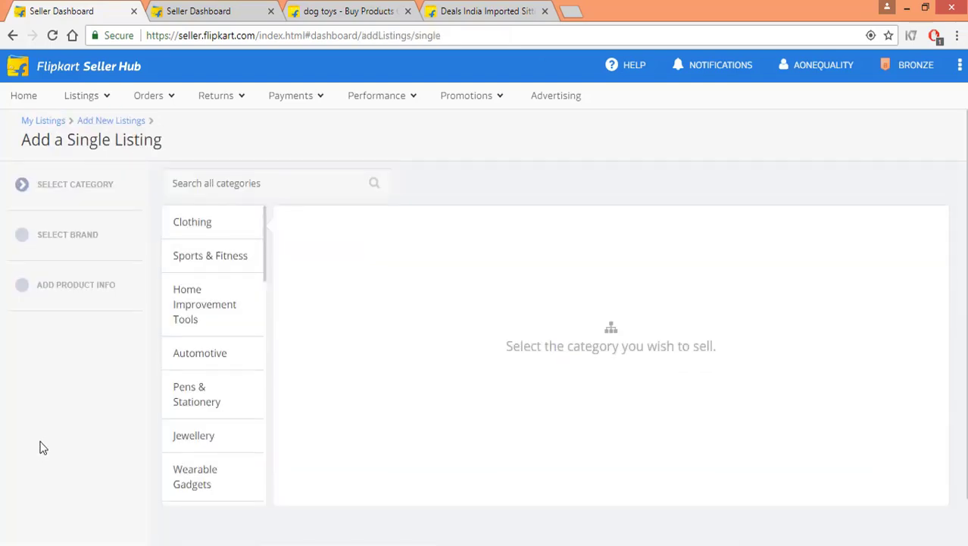
scroll(39, 445, down, 1)
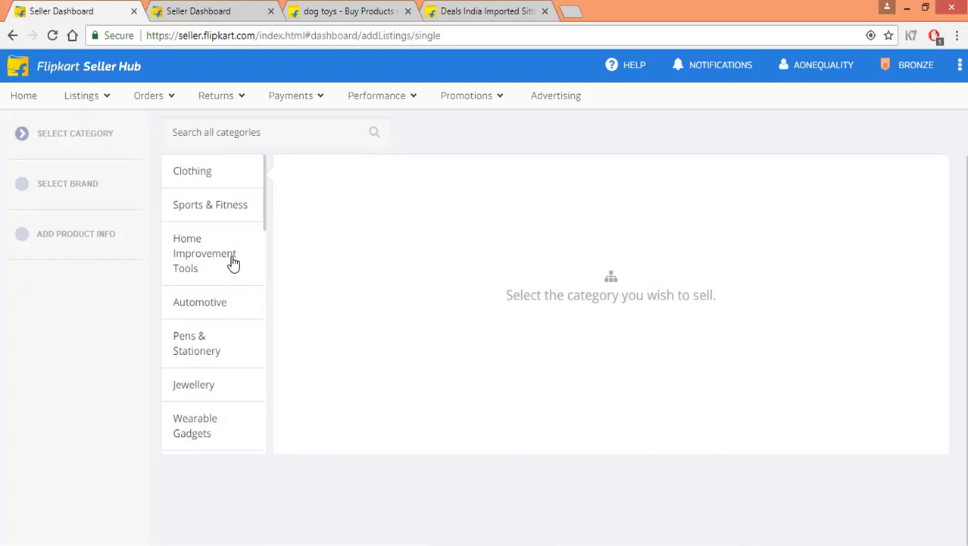
scroll(223, 262, down, 2)
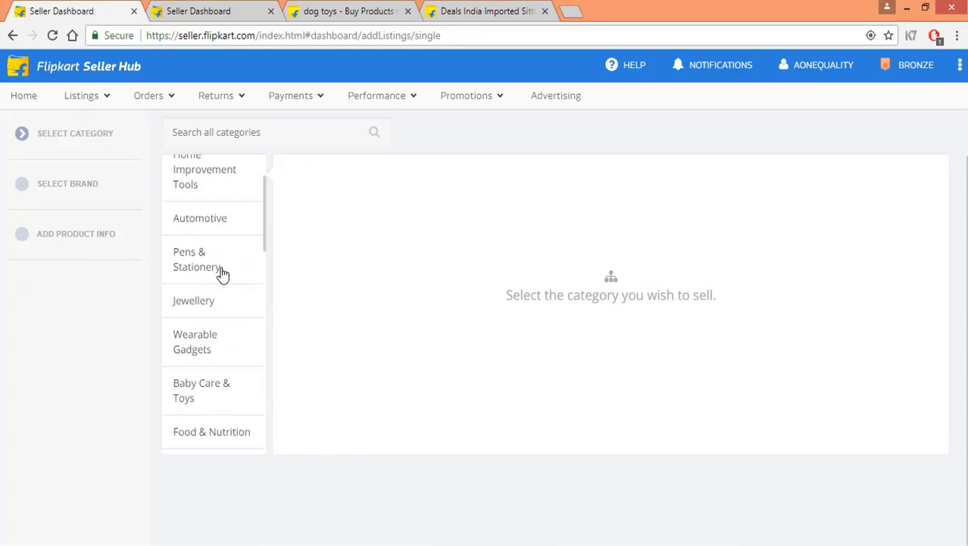
scroll(225, 347, down, 1)
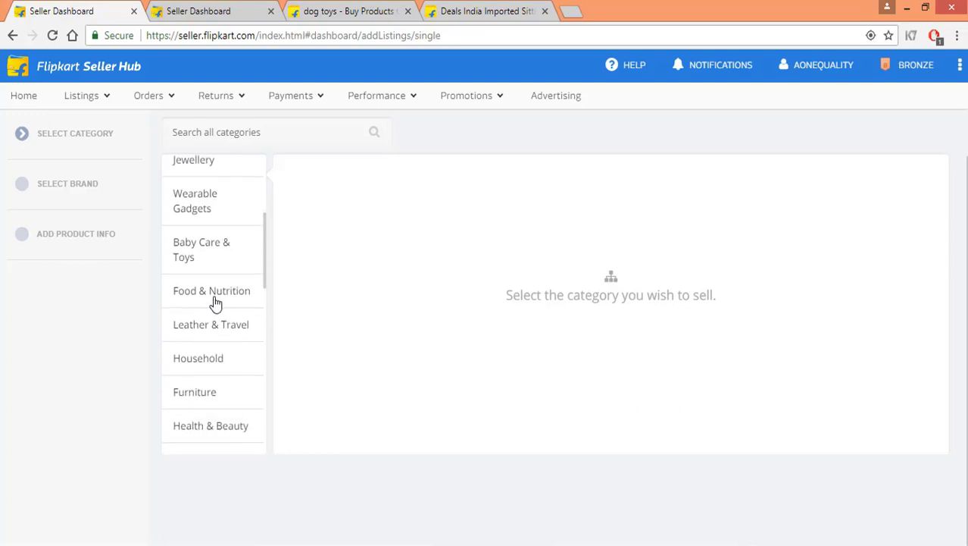
scroll(211, 326, down, 1)
click(200, 359)
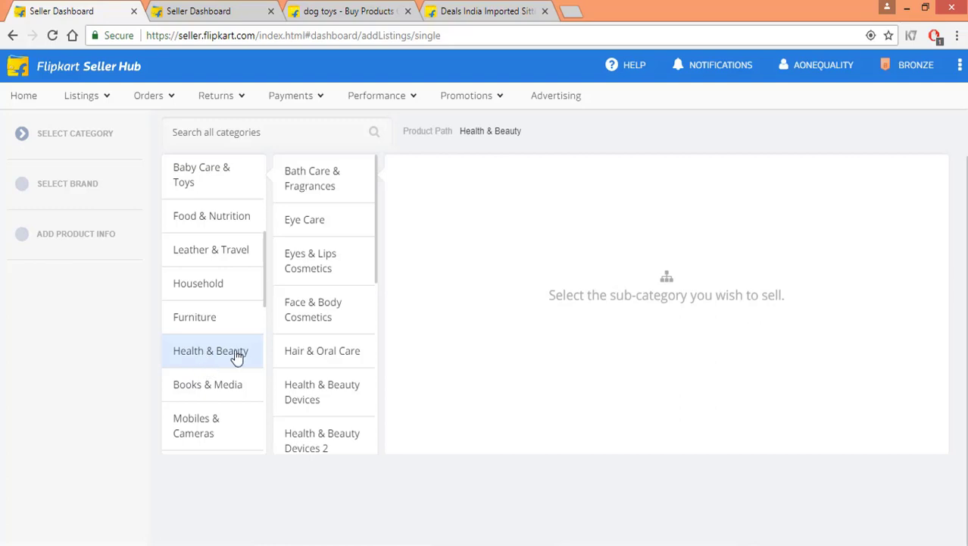
scroll(328, 291, down, 2)
scroll(328, 291, down, 8)
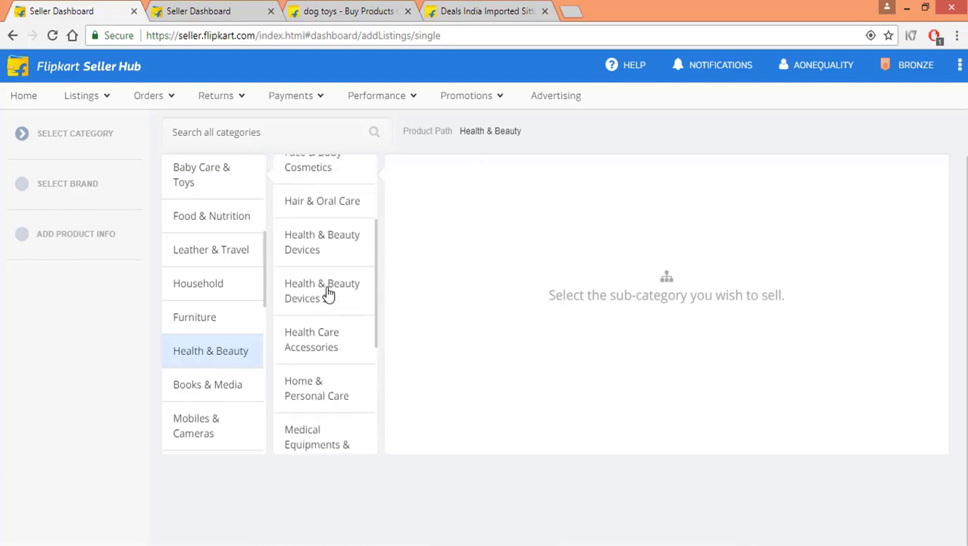
click(316, 411)
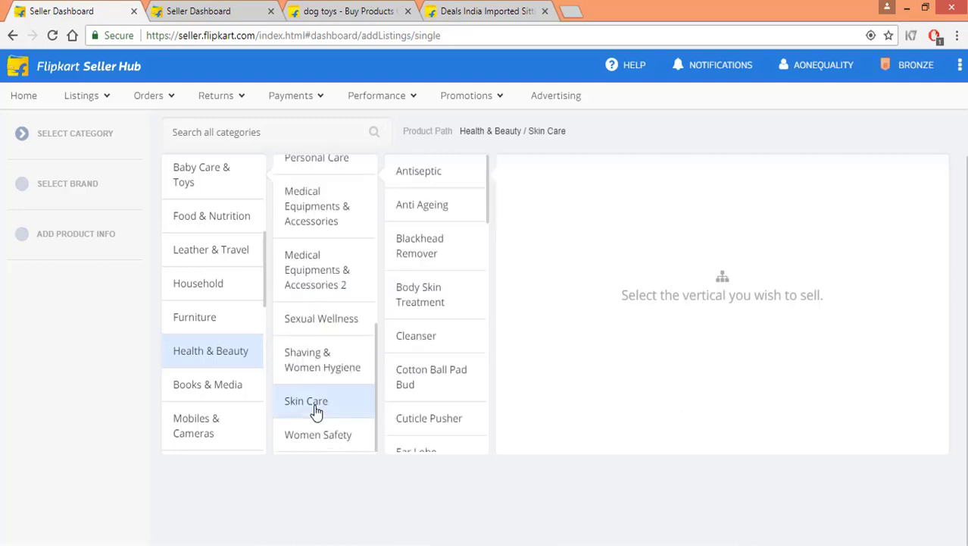
click(446, 304)
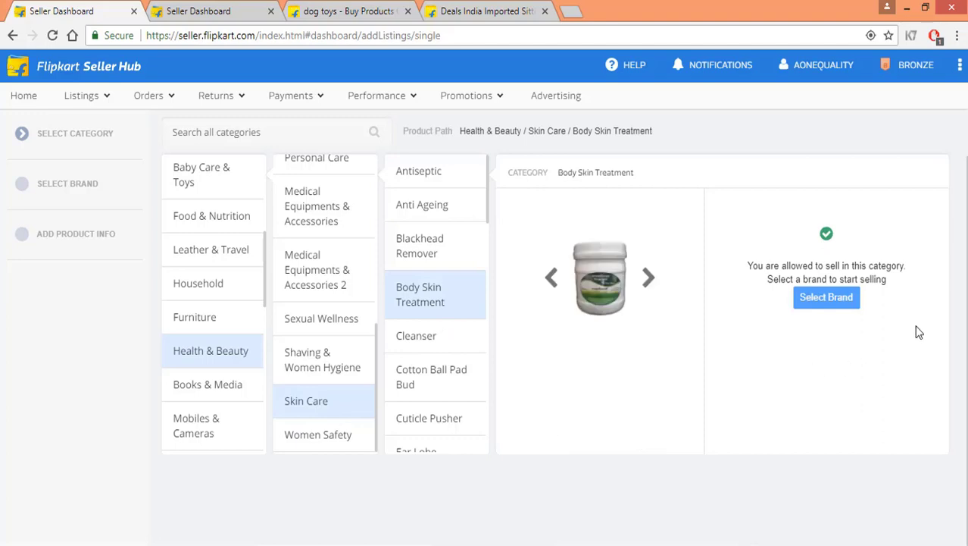
Step: Check the recently used brand IN QUALITY for the Body Skin Treatment vertical
click(830, 299)
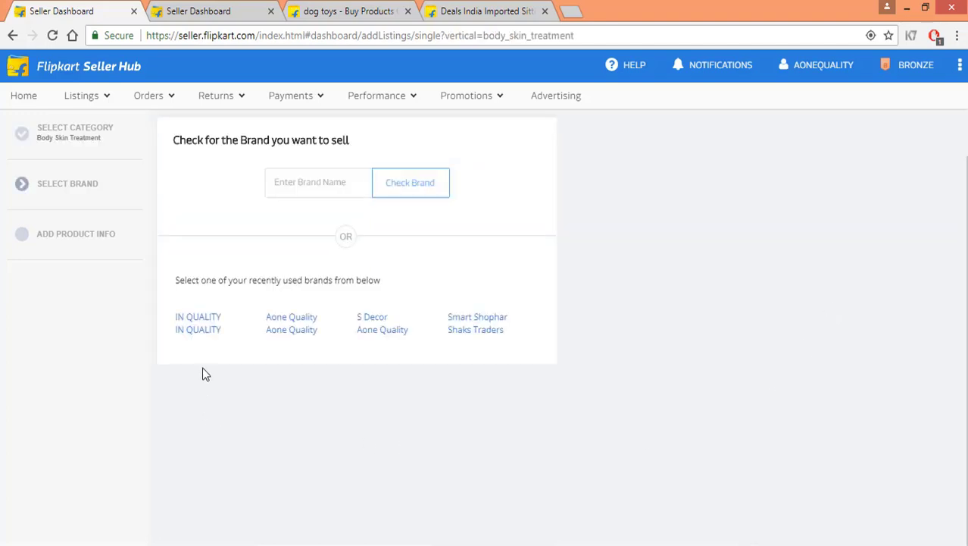
click(201, 322)
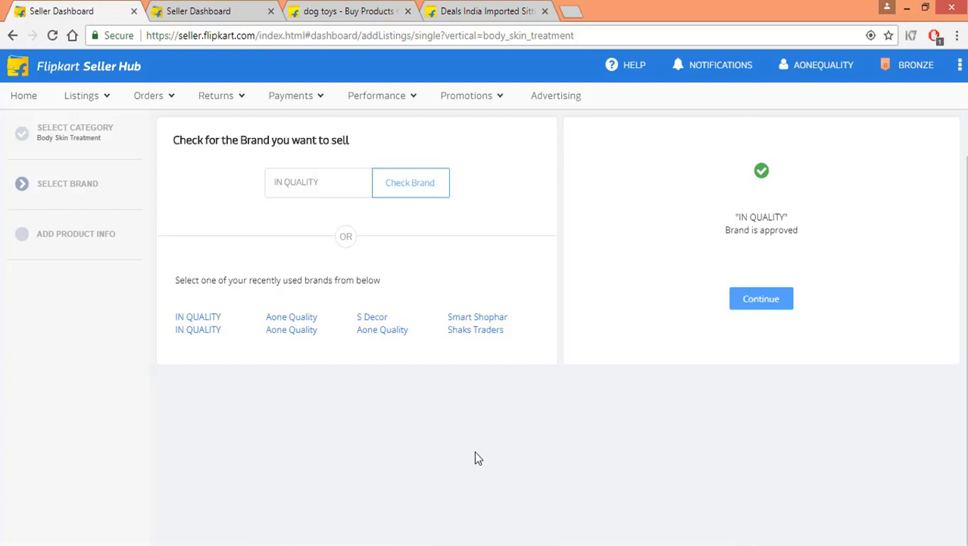
click(328, 191)
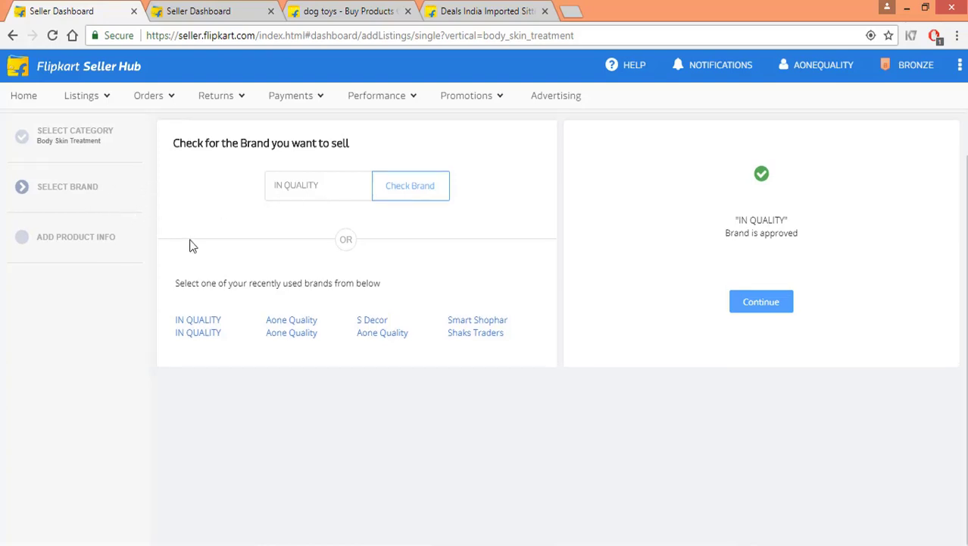
scroll(137, 216, up, 1)
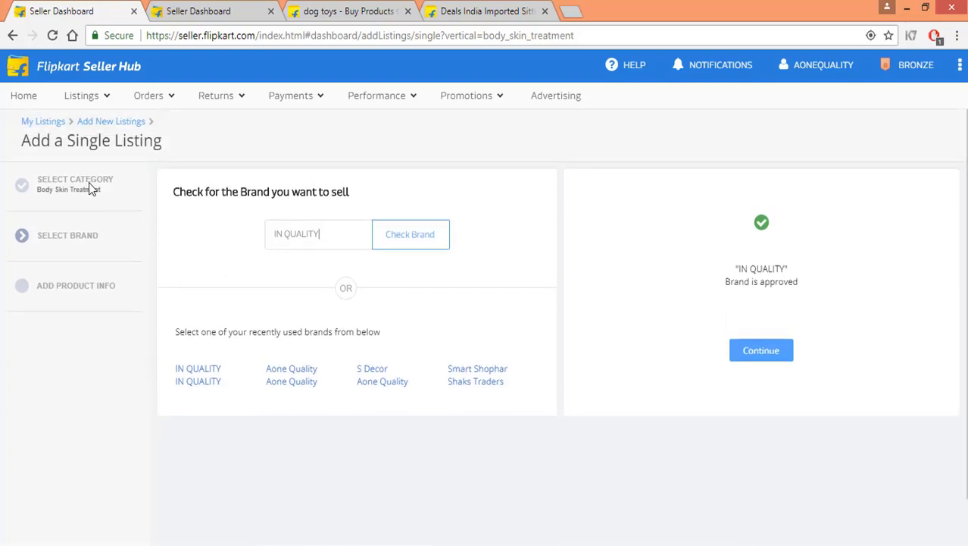
Step: Start another single listing and choose the Bathtub Safety Rail vertical under Home Improvement Tools / Bathroom Fittings & Sanitary
click(96, 123)
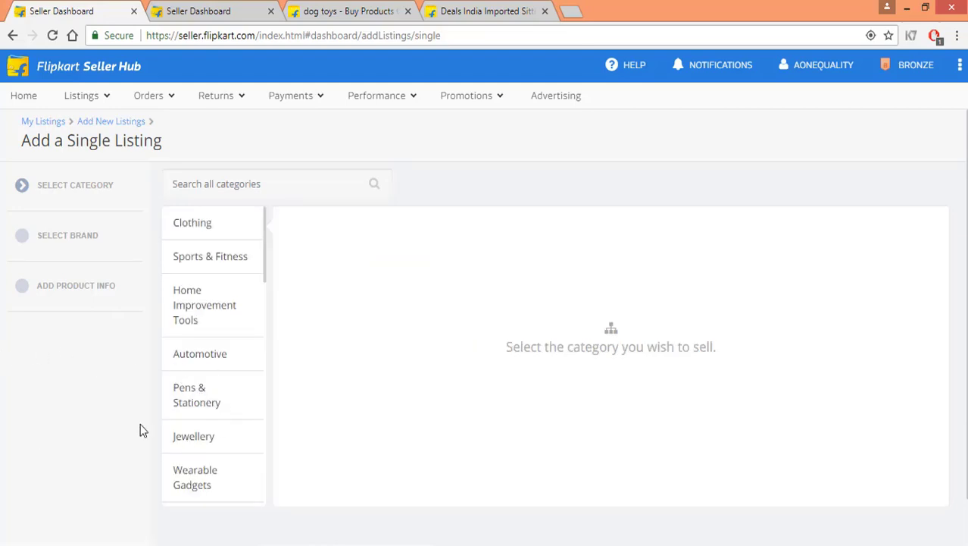
click(210, 319)
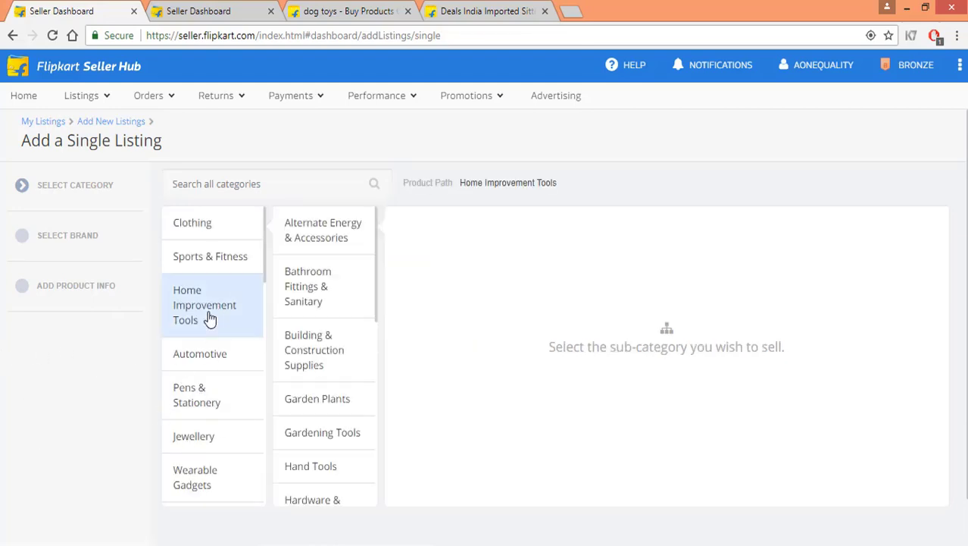
click(324, 302)
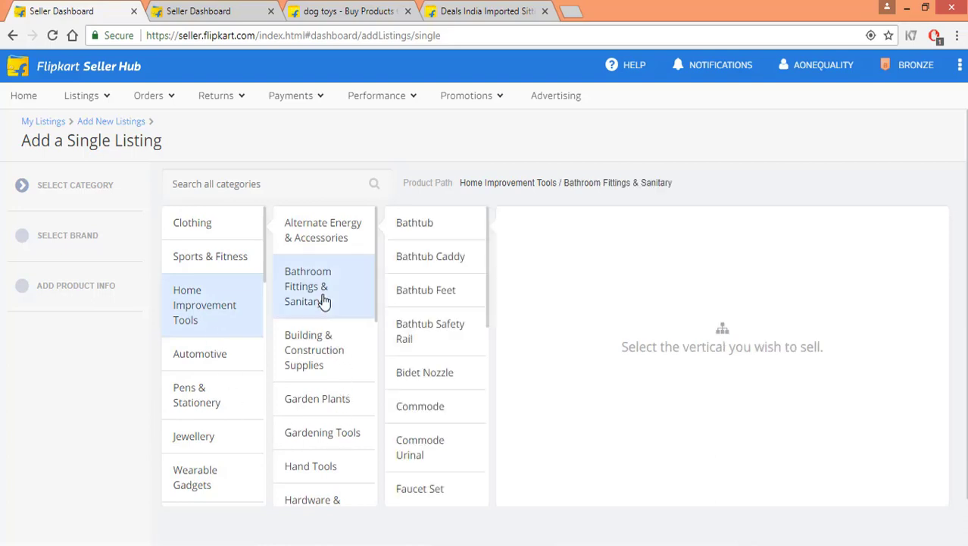
click(439, 335)
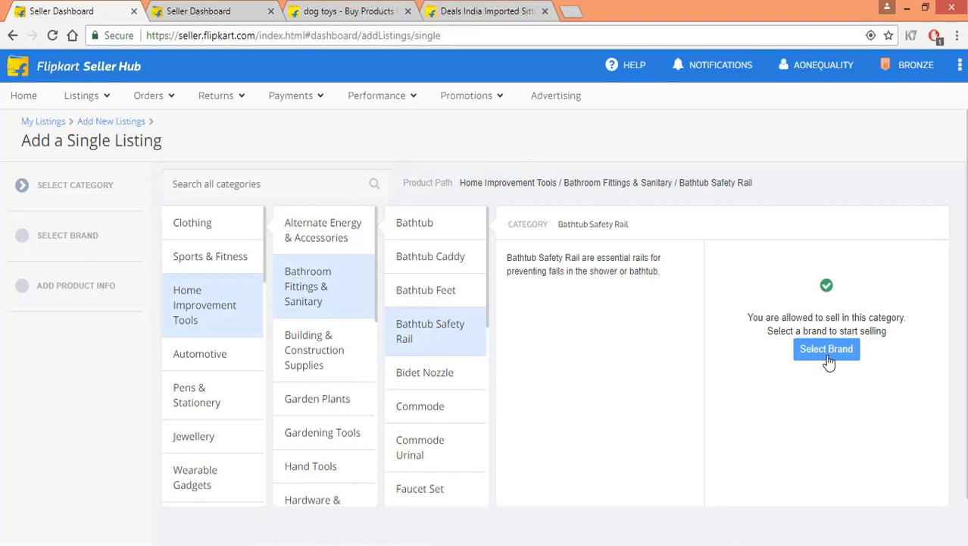
Step: Check the brand name aigis for the Bathtub Safety Rail vertical
click(829, 359)
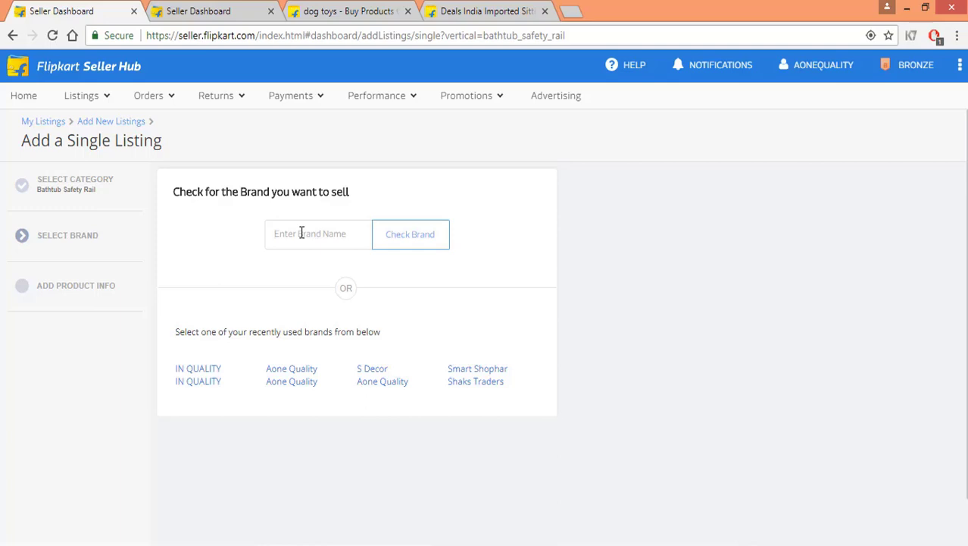
text(al)
click(407, 238)
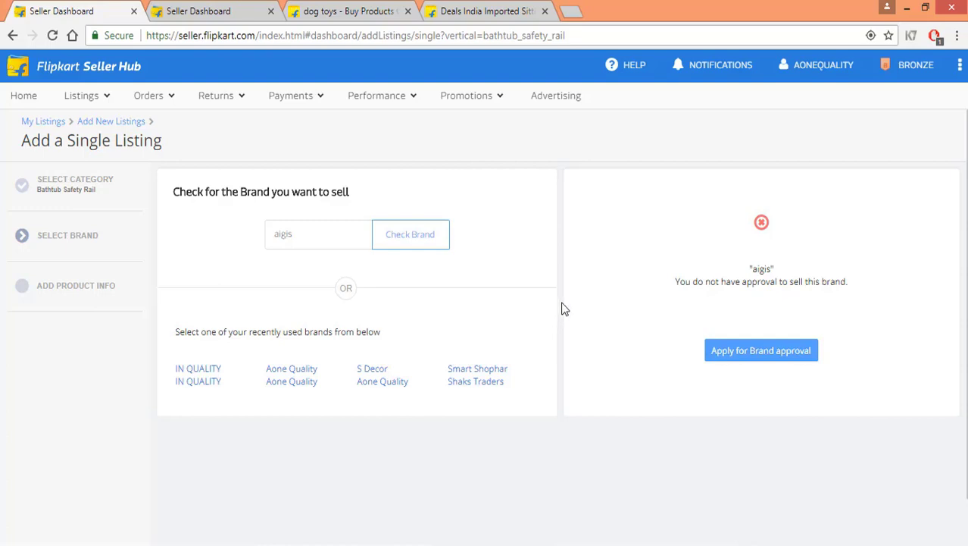
Step: Open the brand approval application for aigis and look through its questions
click(763, 355)
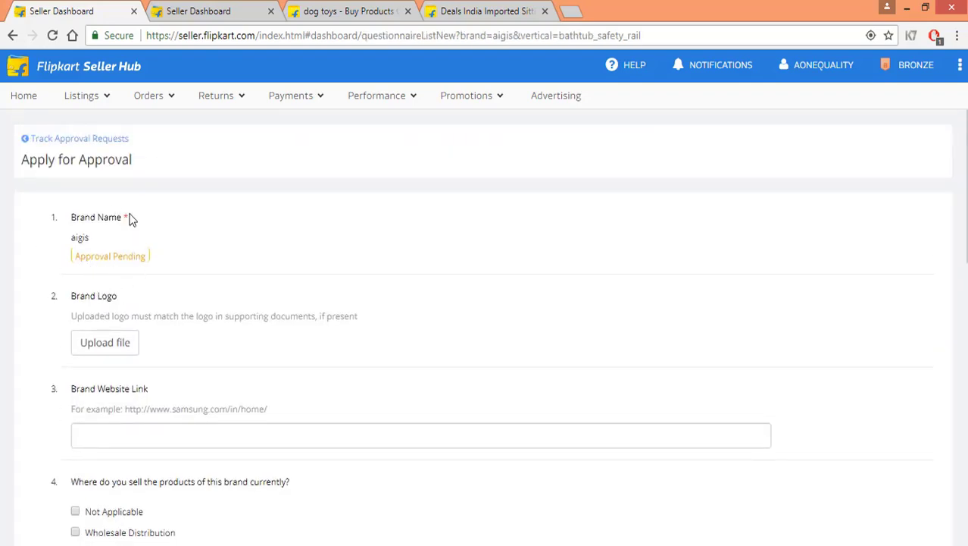
scroll(286, 286, down, 10)
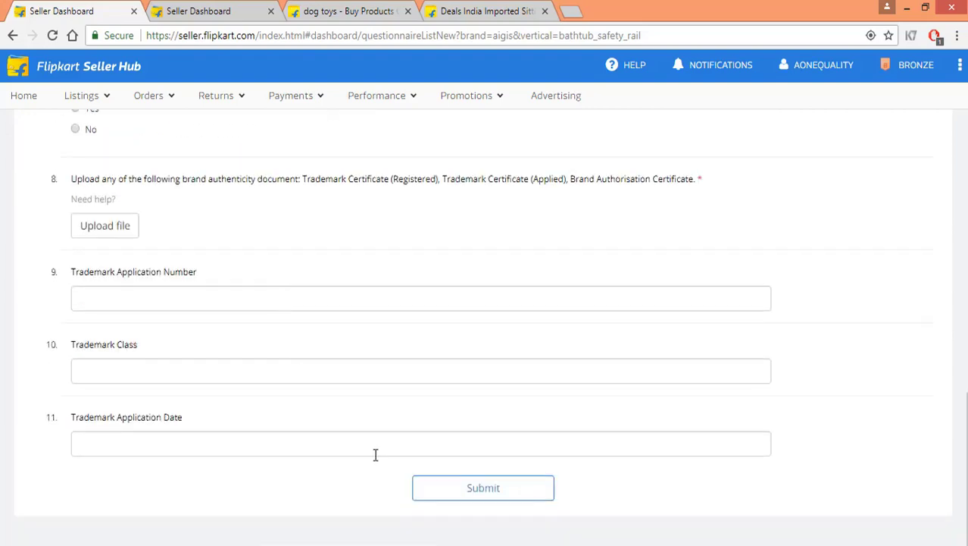
scroll(321, 475, up, 1)
scroll(277, 433, up, 15)
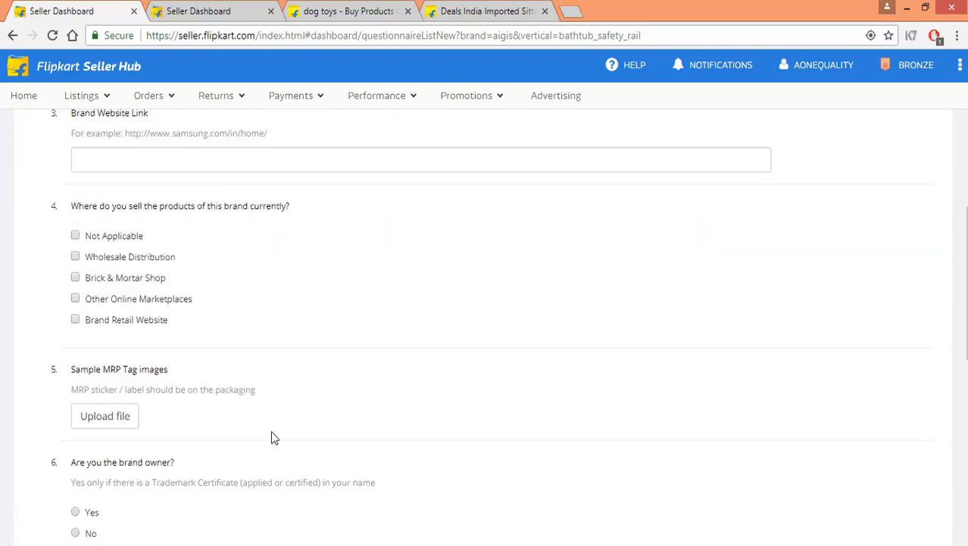
scroll(174, 394, down, 1)
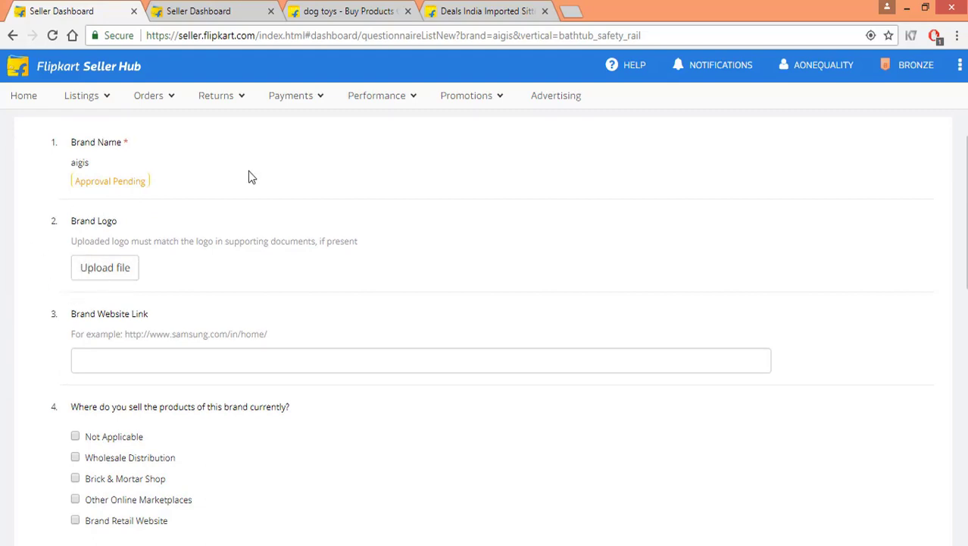
Step: Answer Not Applicable to the question about where the brand's products are currently sold
triple_click(78, 164)
click(231, 214)
scroll(382, 218, down, 1)
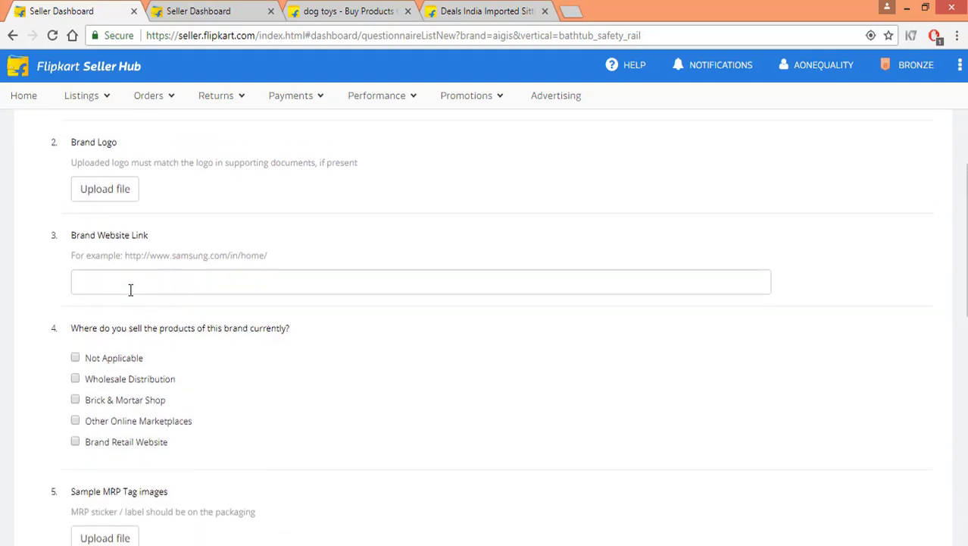
scroll(447, 310, down, 1)
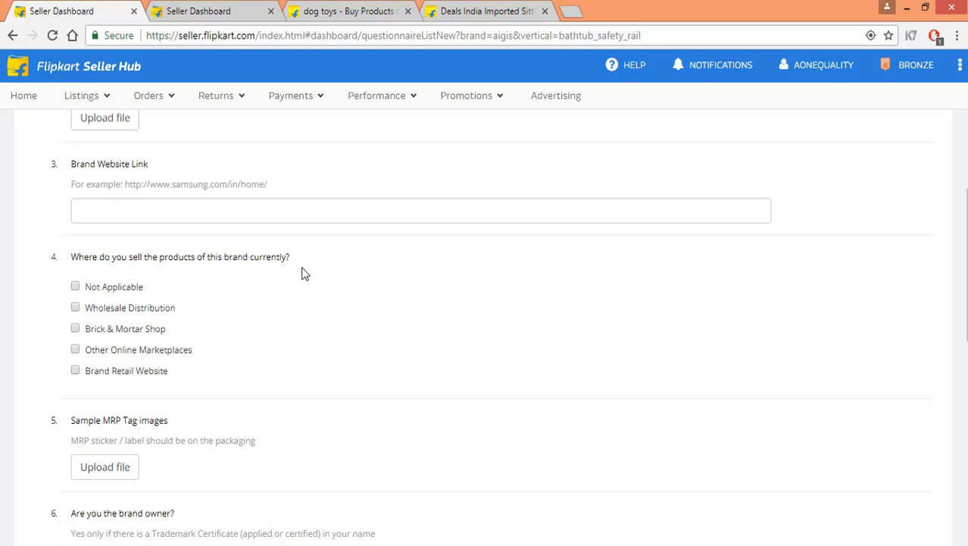
click(75, 287)
Step: Answer No to both the brand owner question and the imported brand question
scroll(383, 337, down, 1)
scroll(384, 339, down, 1)
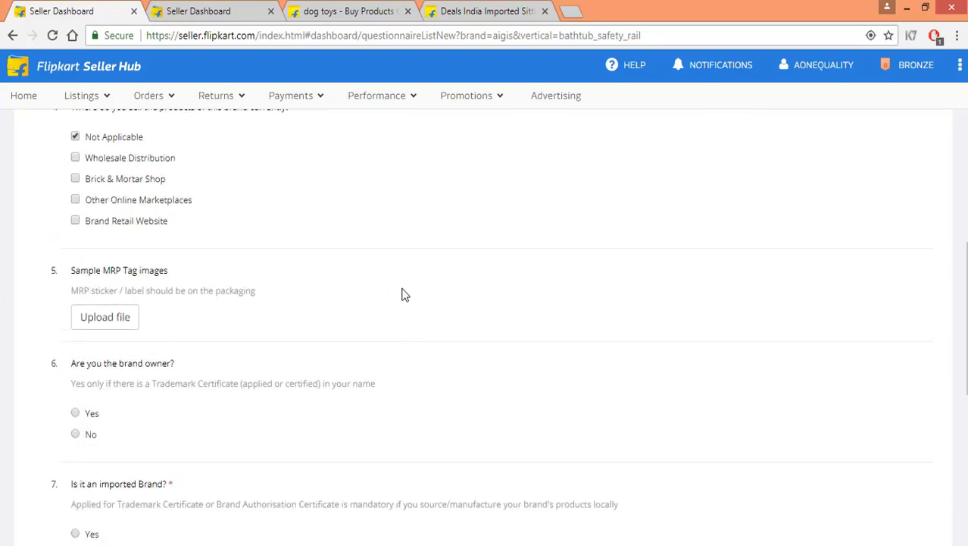
scroll(409, 298, down, 2)
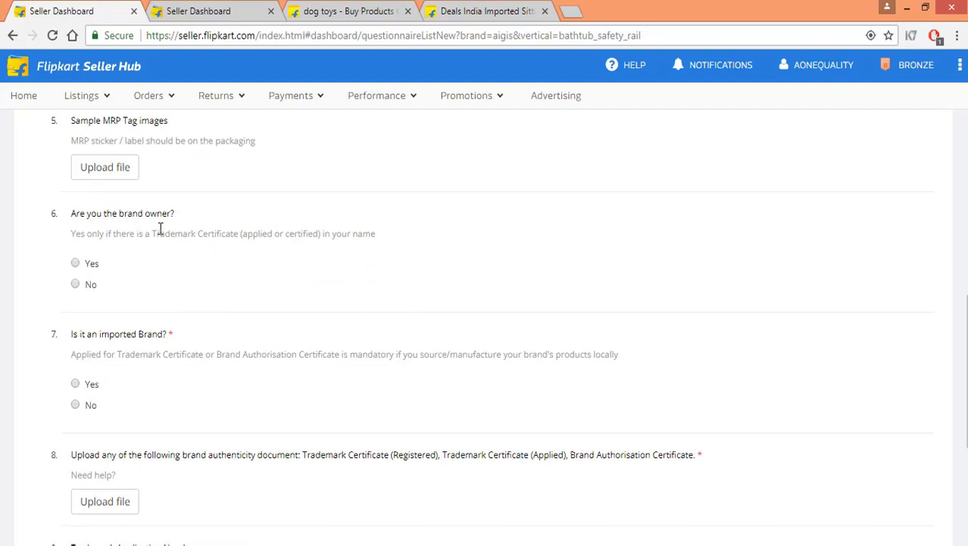
click(76, 285)
scroll(113, 303, down, 1)
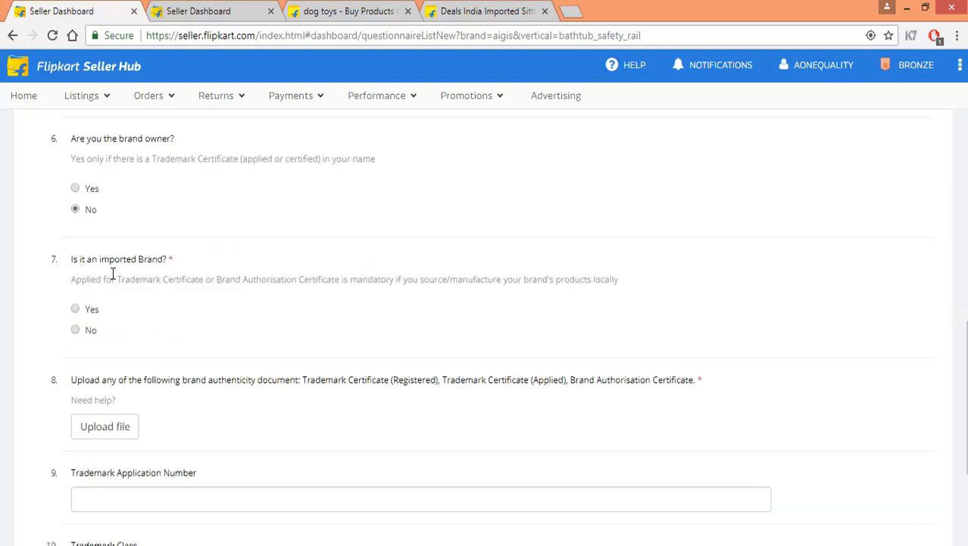
click(75, 330)
Step: Try to submit the approval application without the authenticity document and trademark details
scroll(196, 277, down, 2)
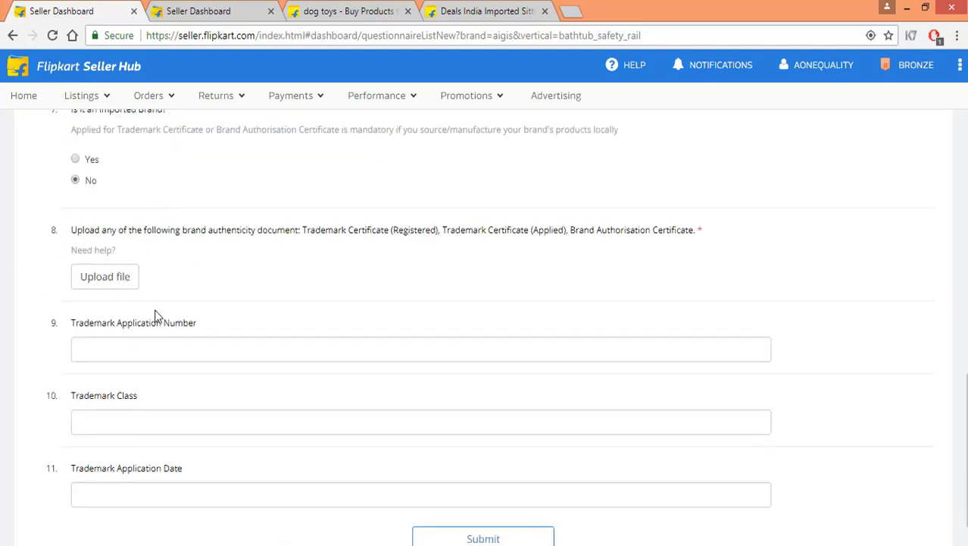
scroll(159, 322, down, 1)
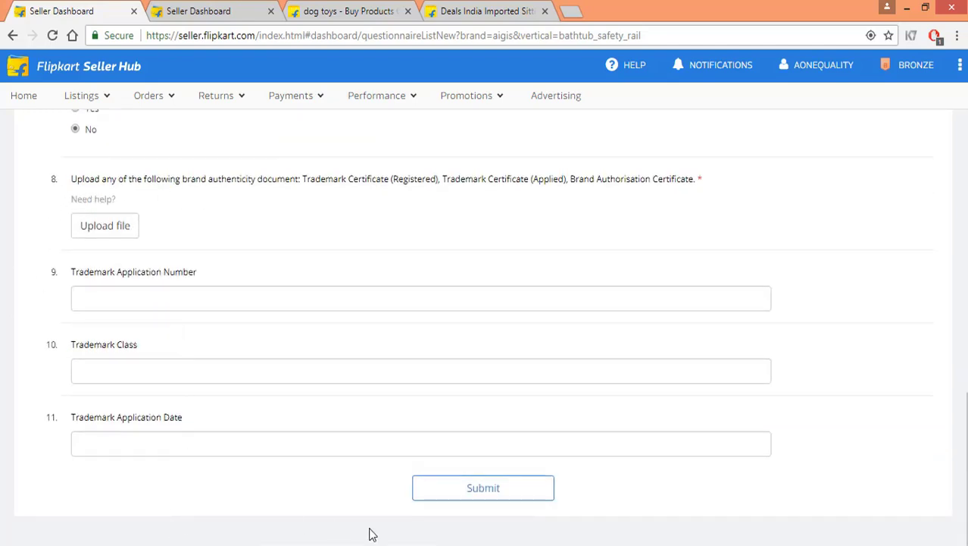
click(469, 497)
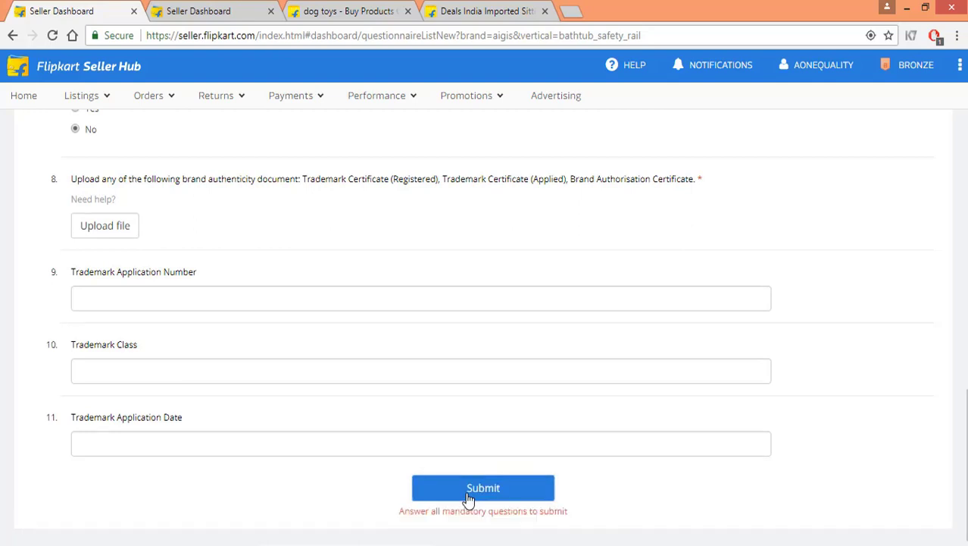
Step: Review the application form from the brand name down, examining which questions are marked as mandatory
scroll(306, 492, up, 2)
scroll(162, 418, up, 3)
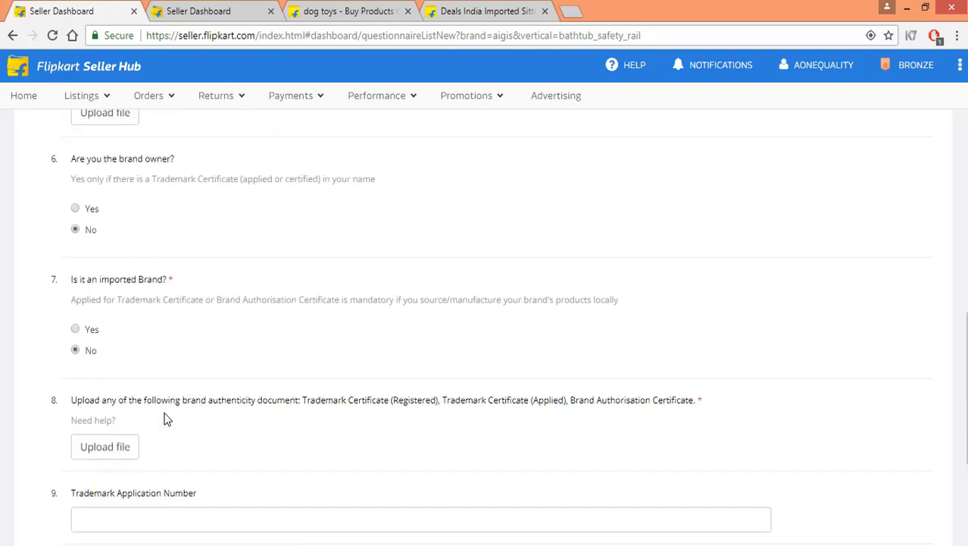
scroll(165, 418, up, 5)
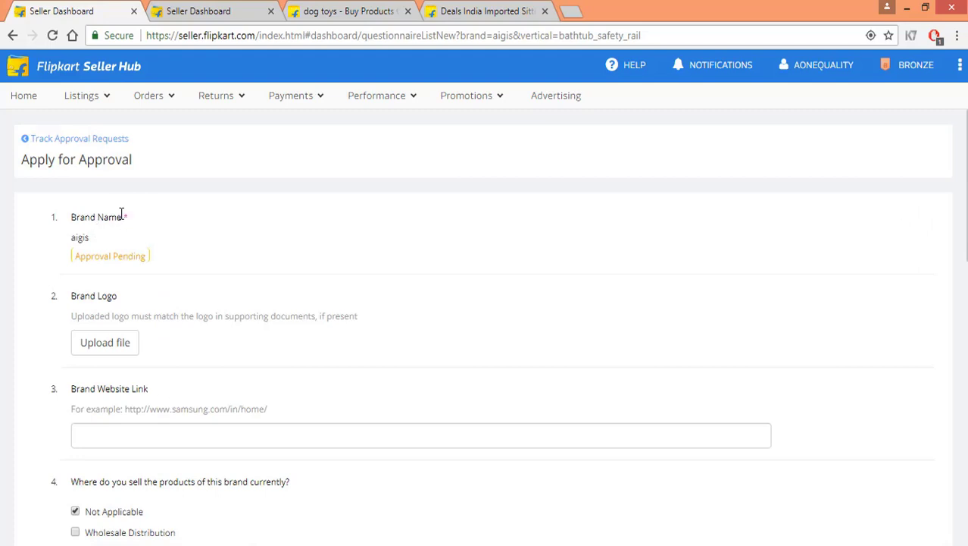
scroll(275, 276, down, 5)
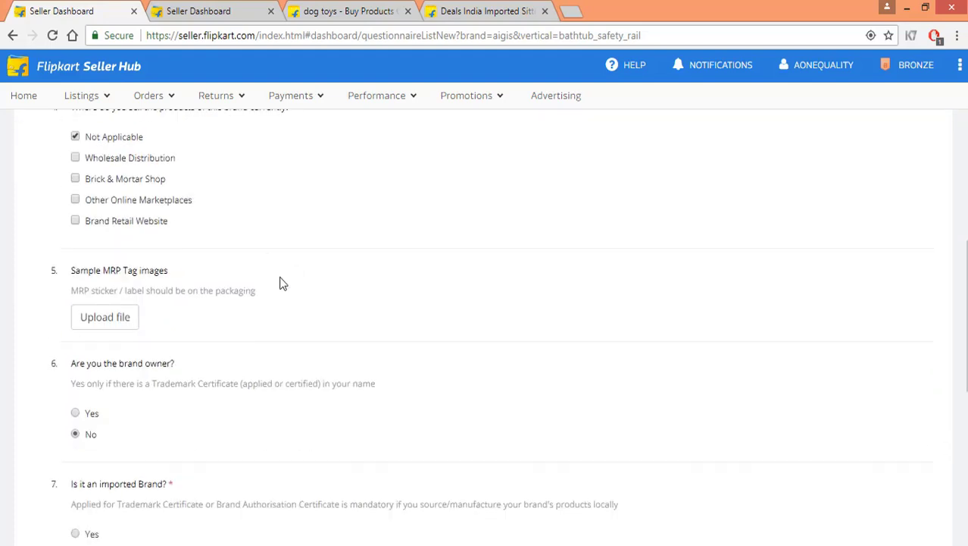
scroll(275, 318, down, 3)
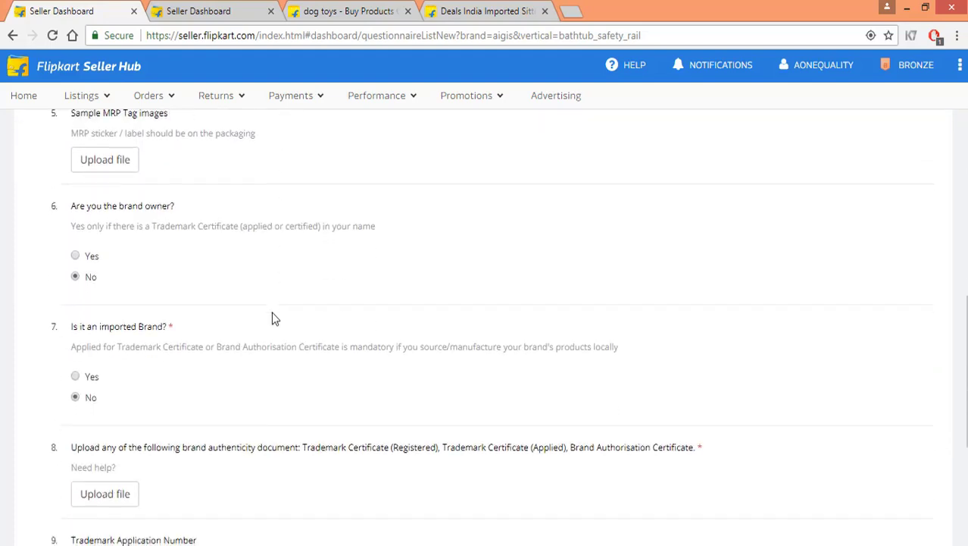
Step: Examine the mandatory brand authenticity document question and the kinds of trademark or authorisation certificates it accepts
scroll(201, 307, down, 2)
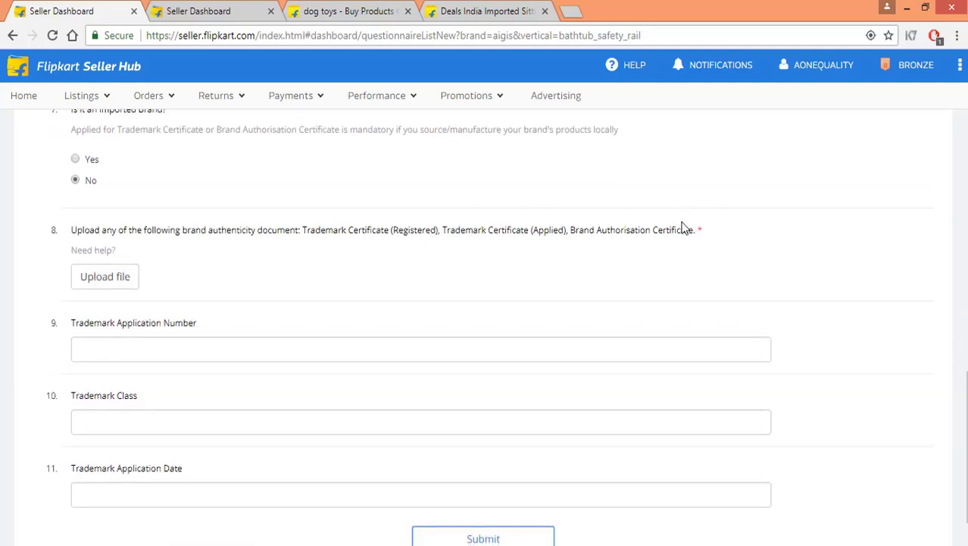
scroll(276, 241, down, 1)
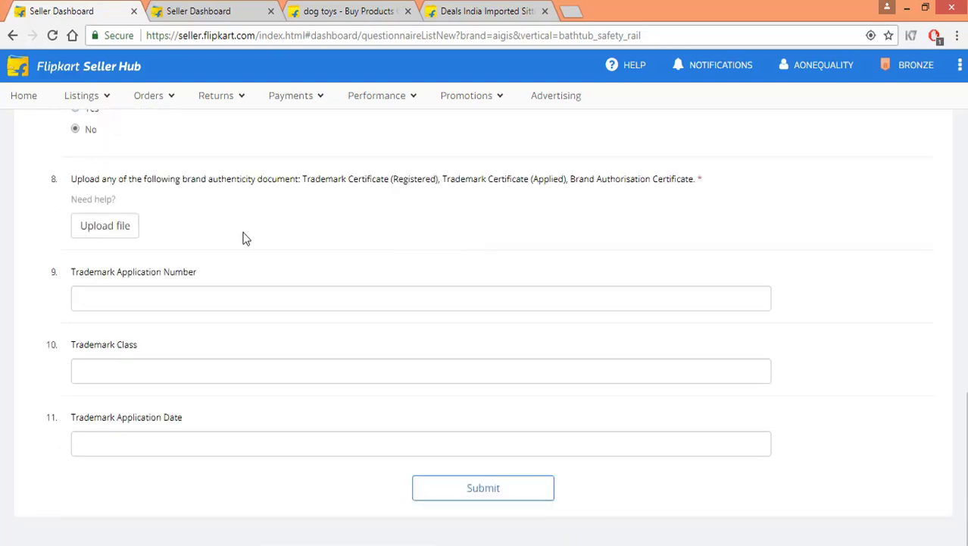
drag(71, 179, 711, 183)
click(724, 202)
drag(304, 179, 442, 184)
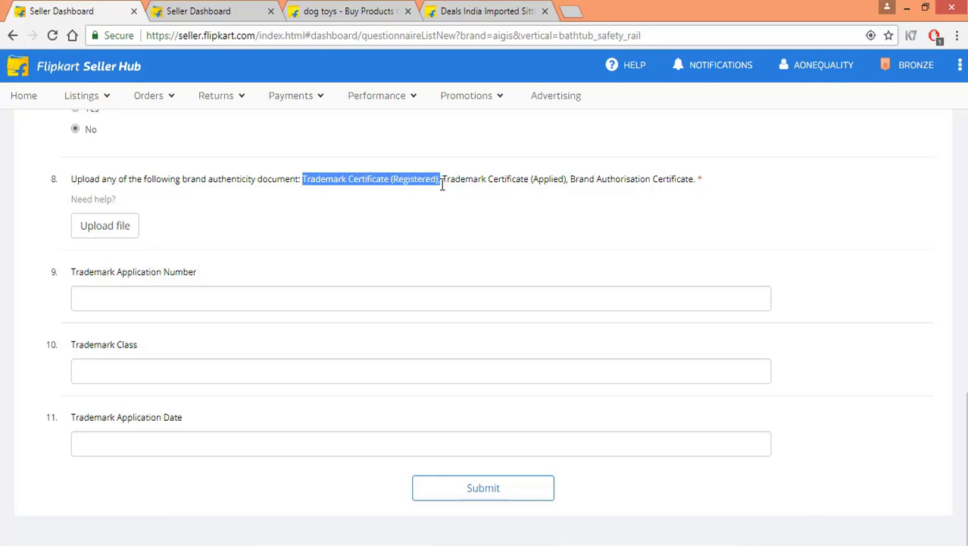
triple_click(442, 182)
click(459, 203)
double_click(473, 179)
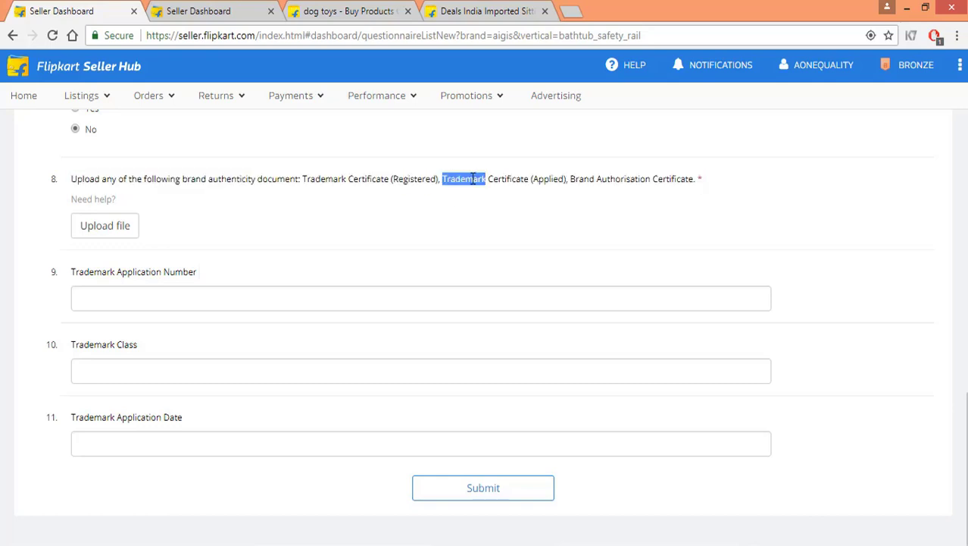
click(533, 206)
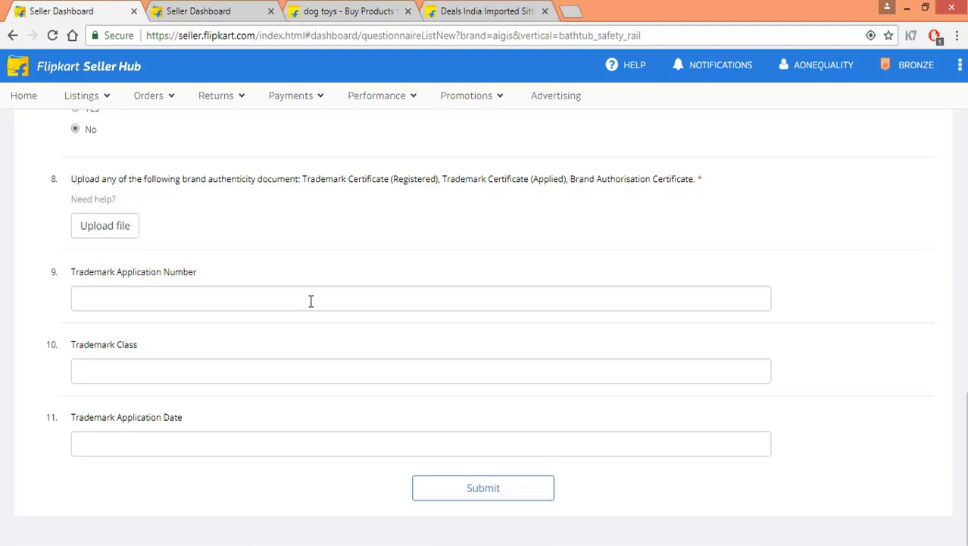
Step: Return to the tracked approval requests and copy the brand name Aegis from the Home Improvement Tools request
scroll(310, 301, up, 15)
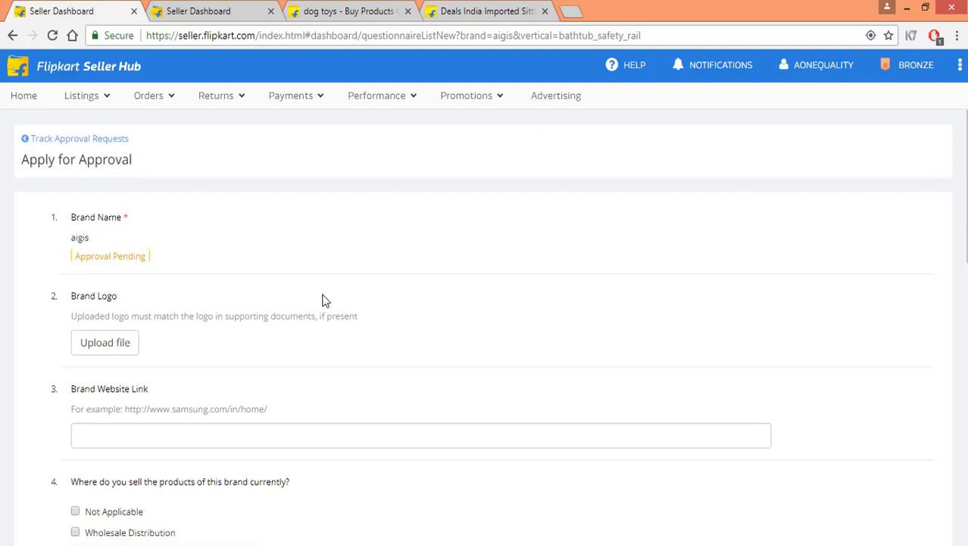
click(38, 140)
drag(186, 311, 210, 307)
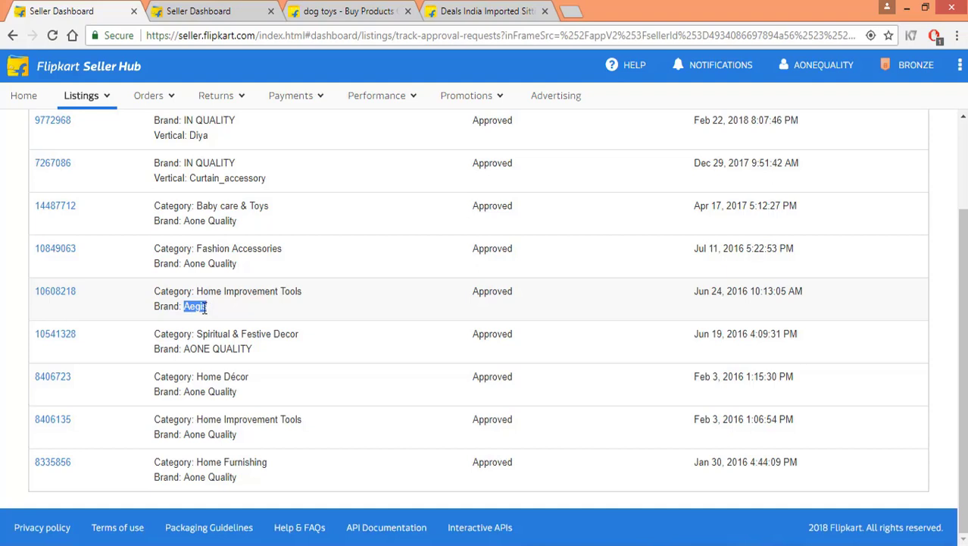
right_click(206, 307)
click(244, 318)
Step: Start a new single listing and select the category Clothing / Bottoms / Capri
scroll(491, 377, up, 1)
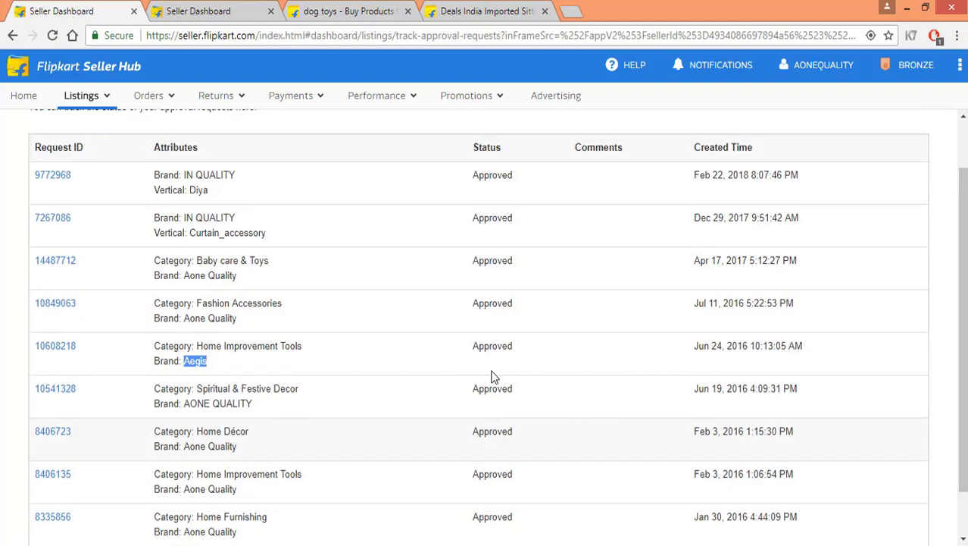
scroll(491, 376, up, 1)
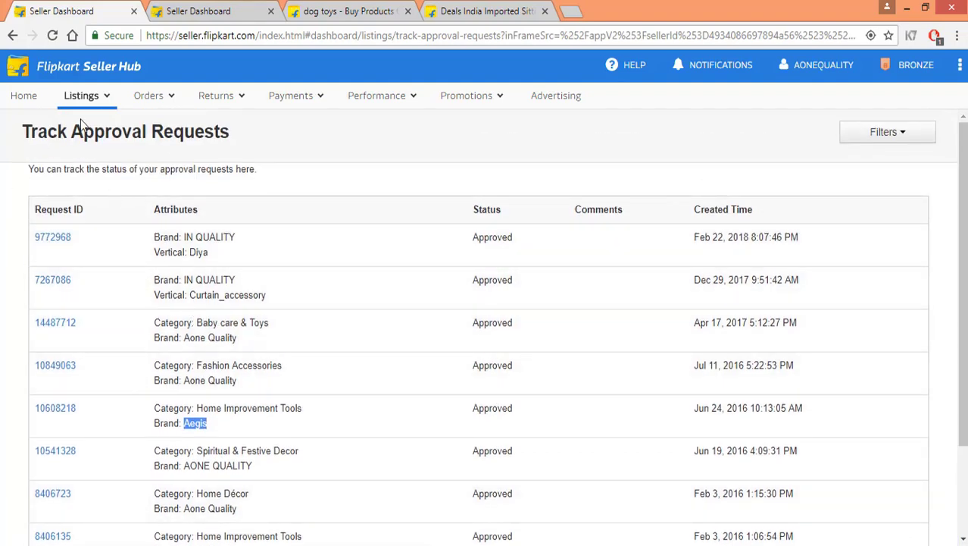
click(76, 95)
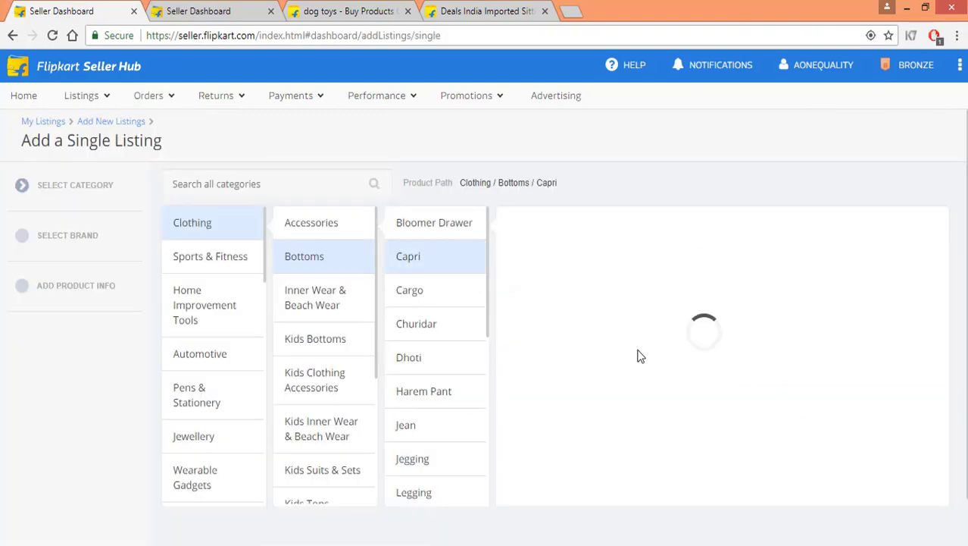
click(824, 347)
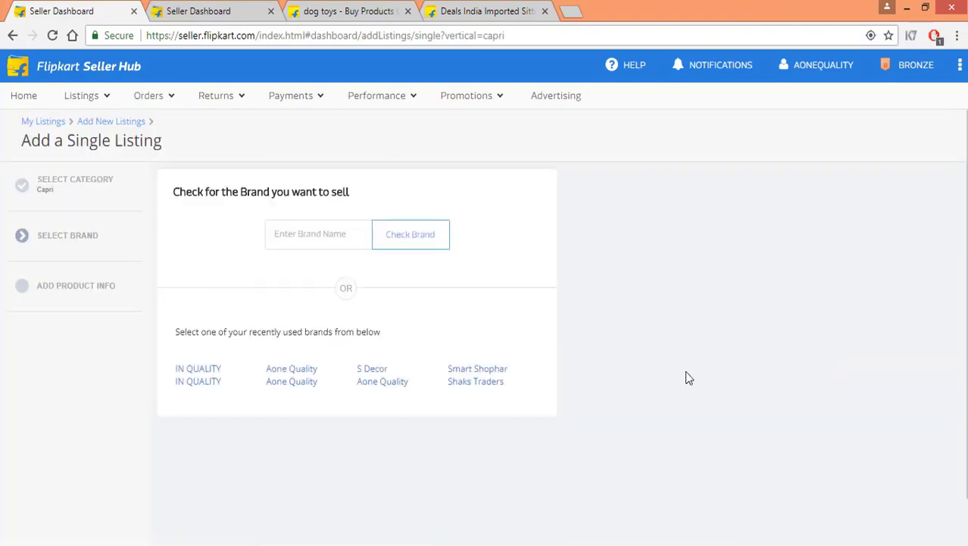
Step: Check the pasted brand Aegis for the Capri category and open its brand approval application
click(310, 233)
right_click(307, 236)
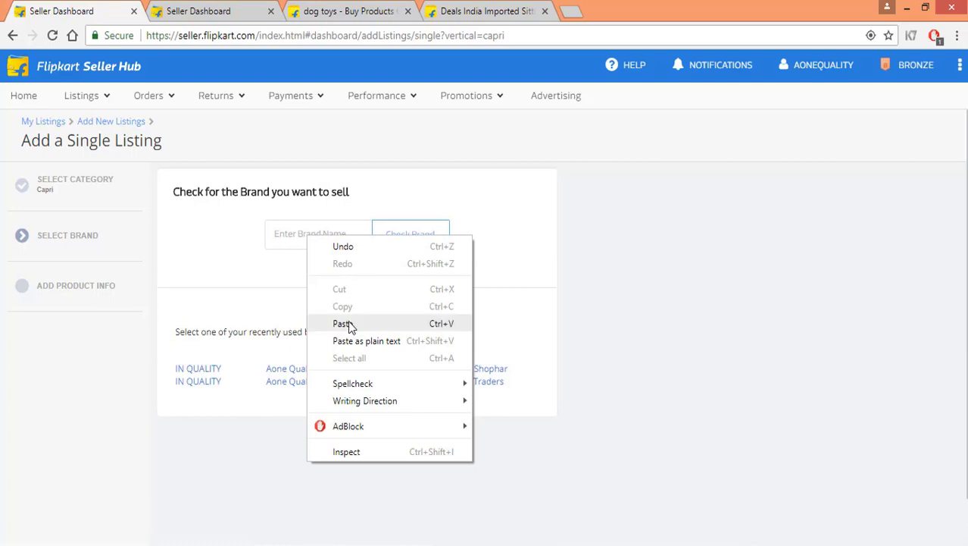
click(345, 324)
click(404, 235)
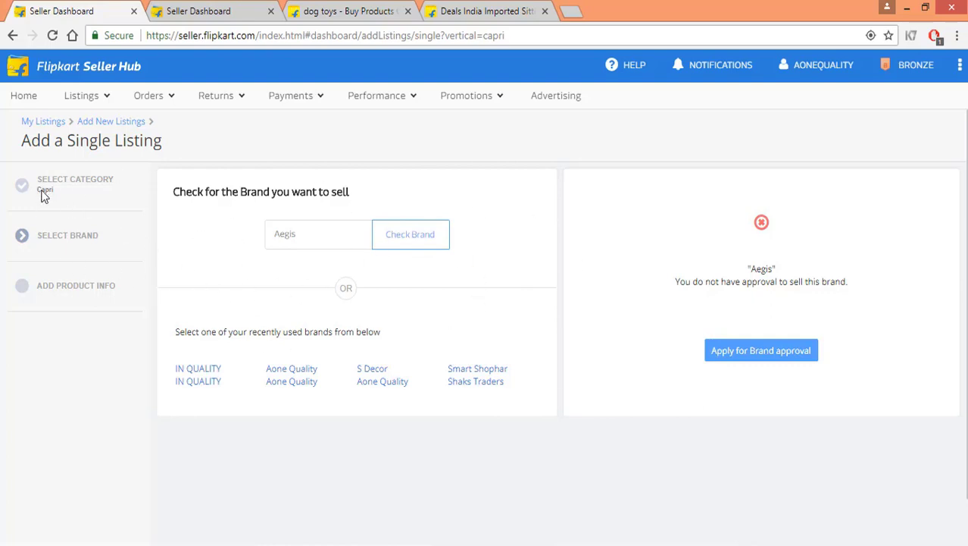
click(758, 350)
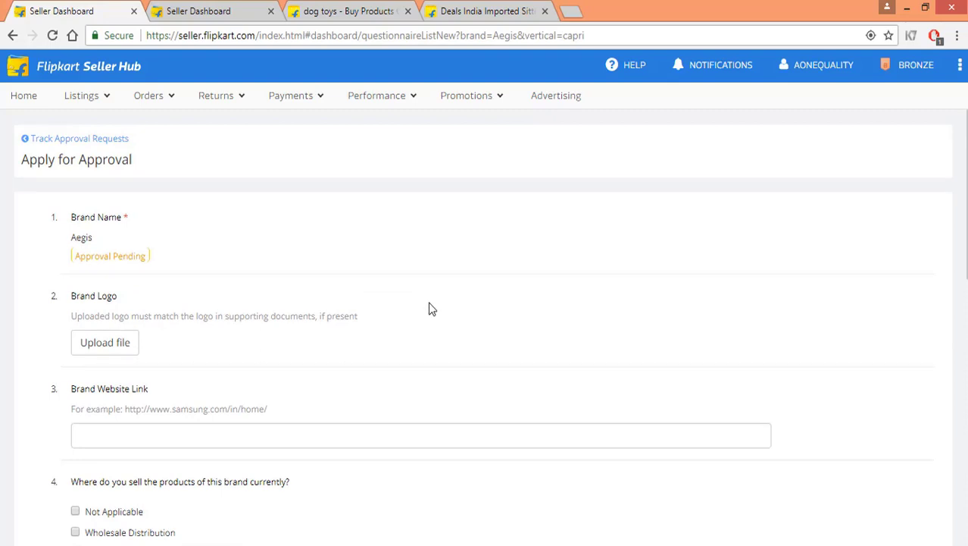
Step: Review the Aegis approval form, examining which questions are mandatory and whether the brand authenticity document is required
scroll(430, 302, down, 2)
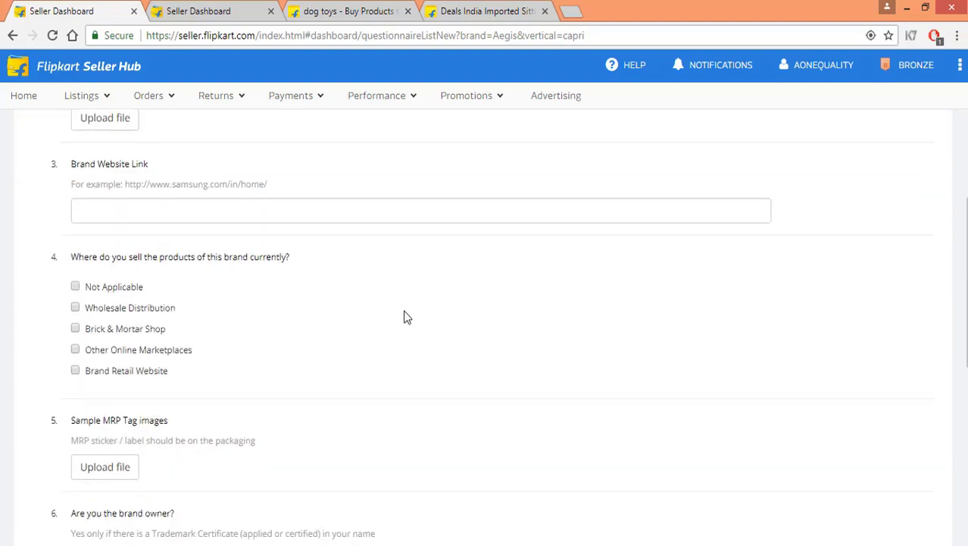
scroll(404, 316, up, 1)
scroll(405, 316, up, 2)
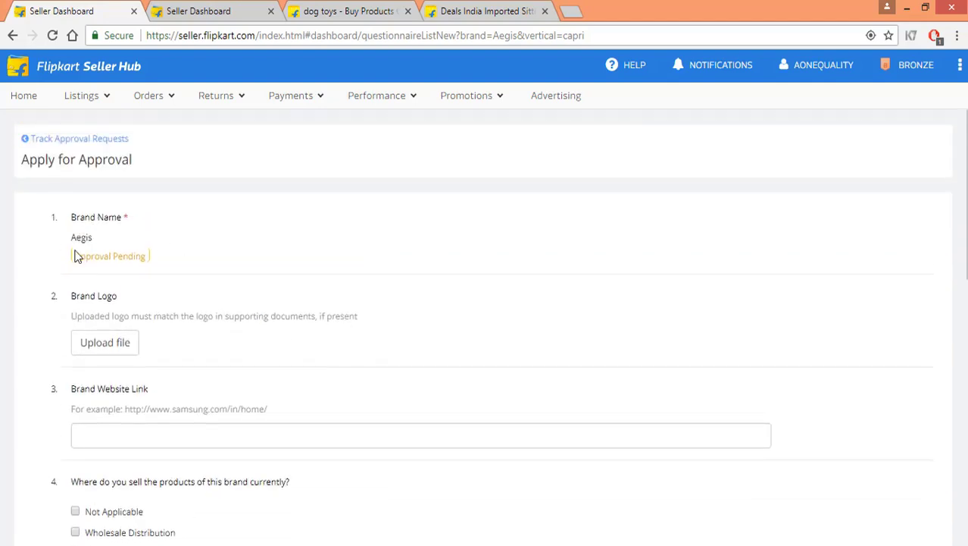
scroll(529, 342, down, 2)
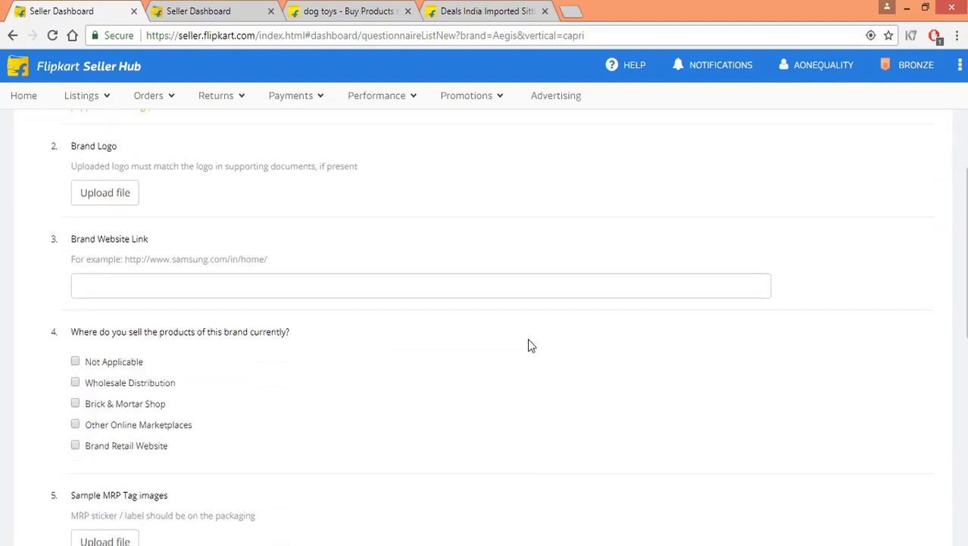
scroll(500, 326, down, 2)
scroll(276, 359, down, 2)
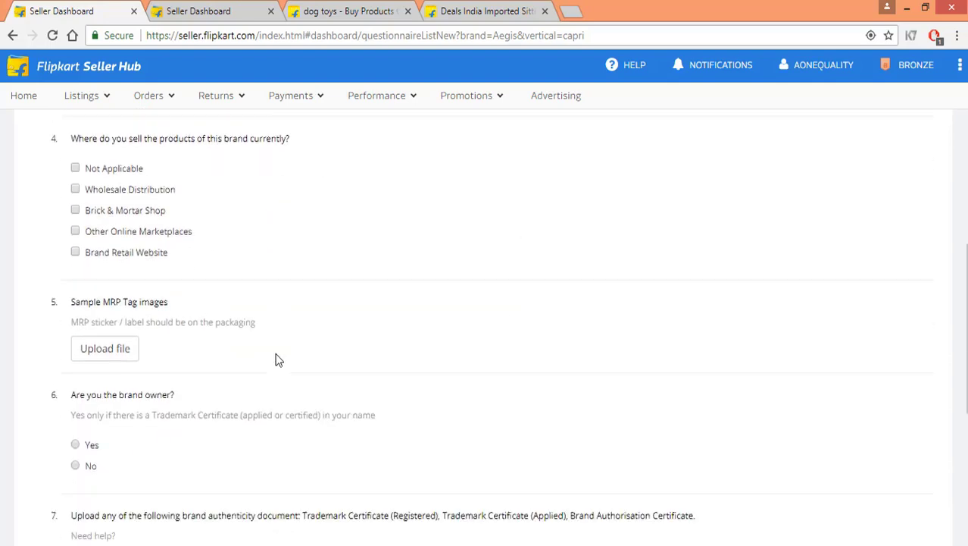
scroll(379, 356, down, 1)
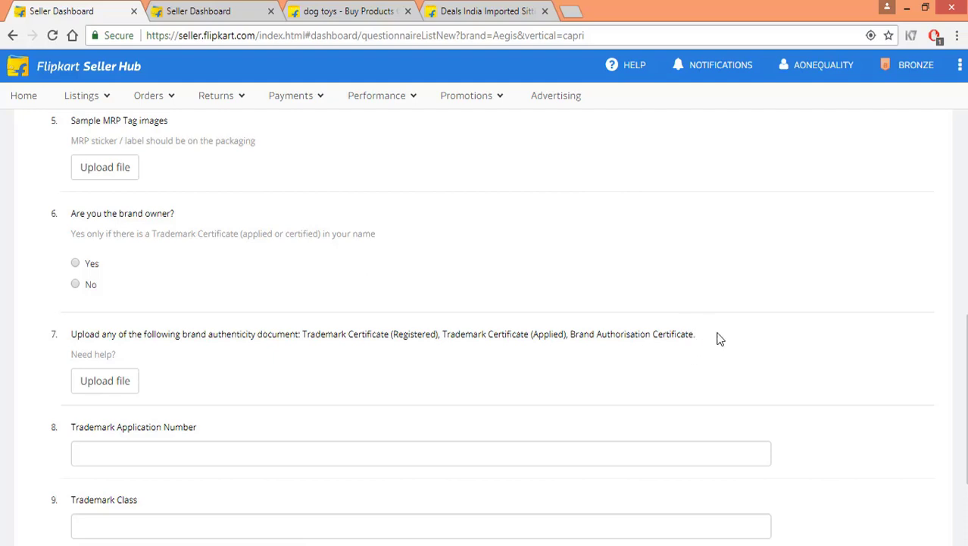
scroll(716, 339, down, 2)
scroll(716, 356, up, 2)
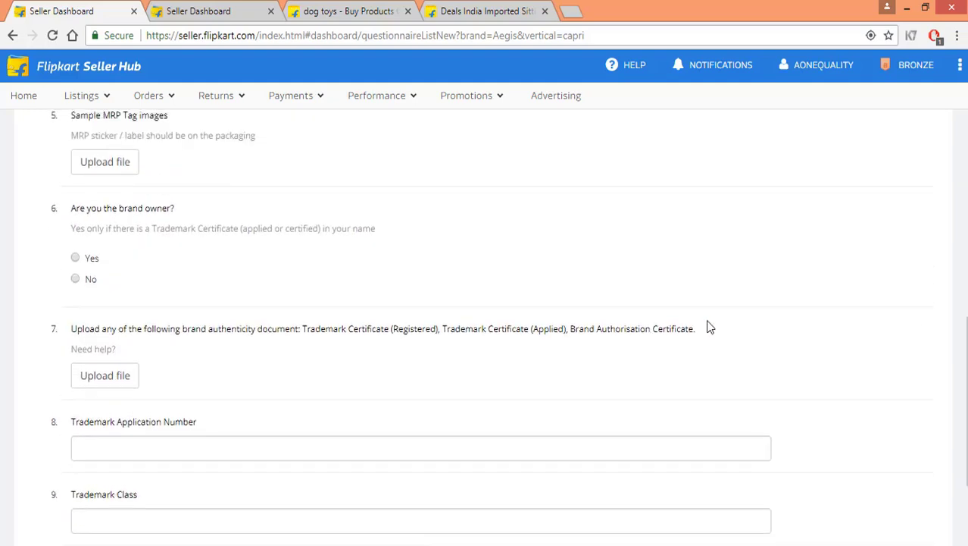
scroll(544, 398, up, 6)
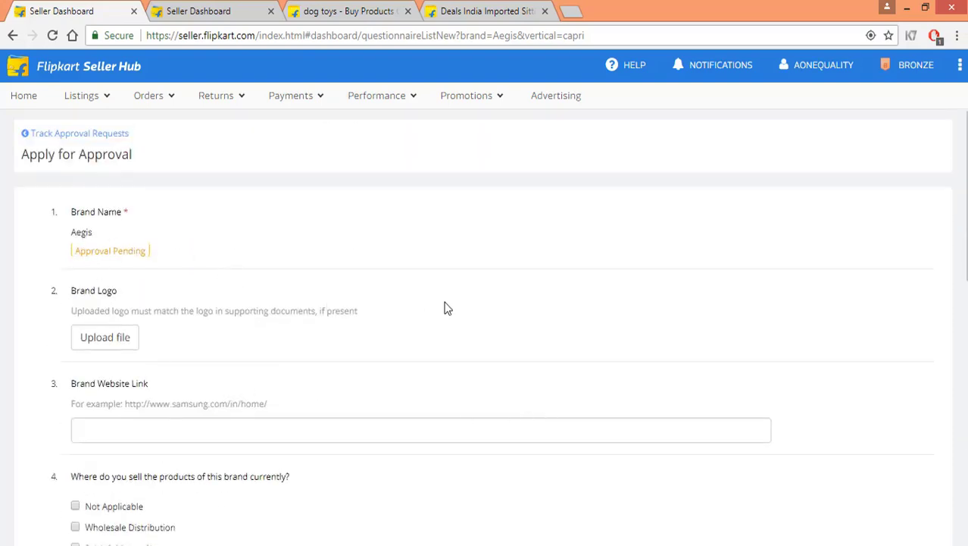
scroll(451, 307, down, 1)
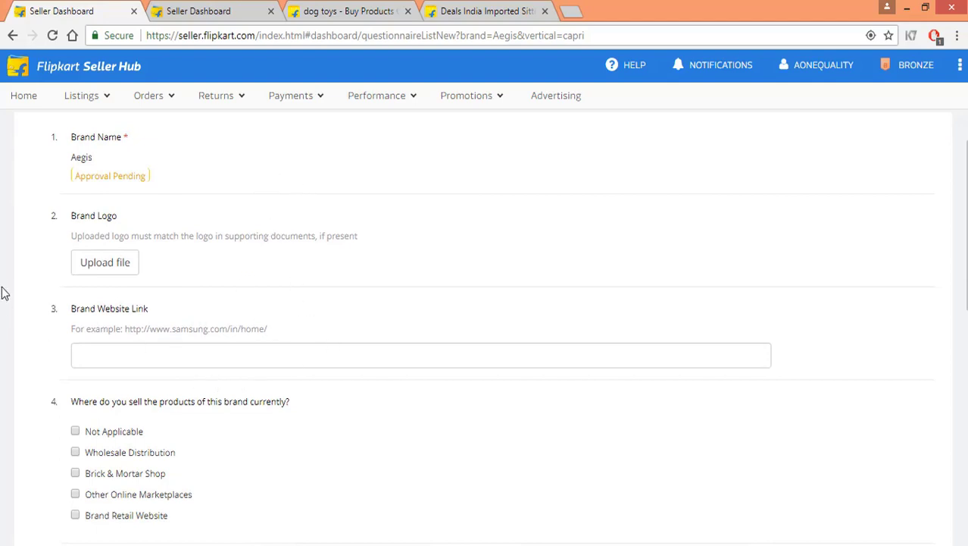
scroll(684, 364, down, 1)
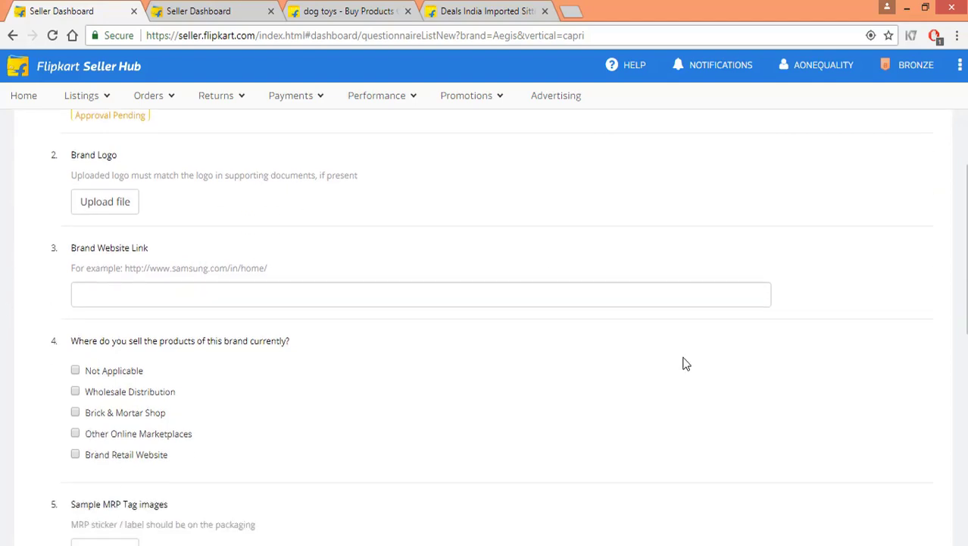
scroll(686, 366, down, 1)
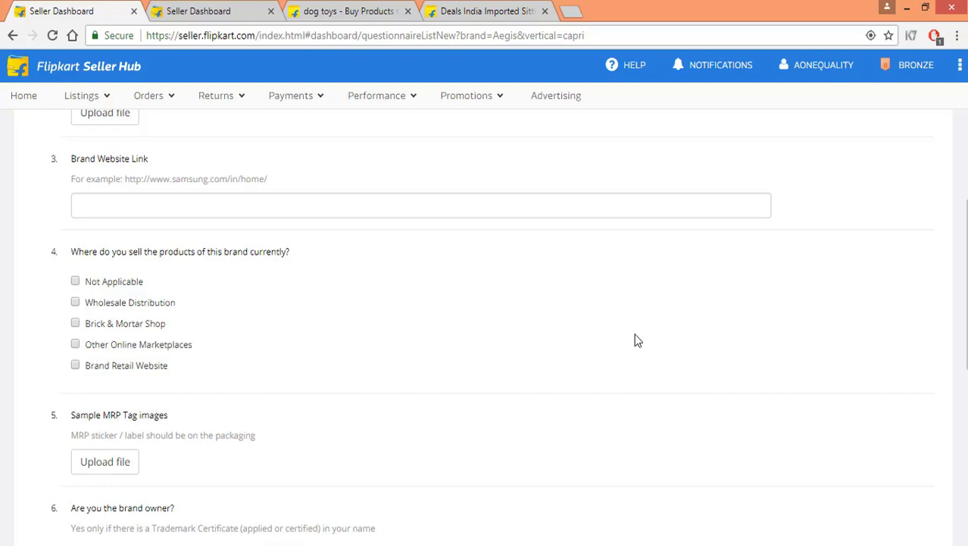
scroll(409, 387, up, 1)
scroll(385, 418, up, 2)
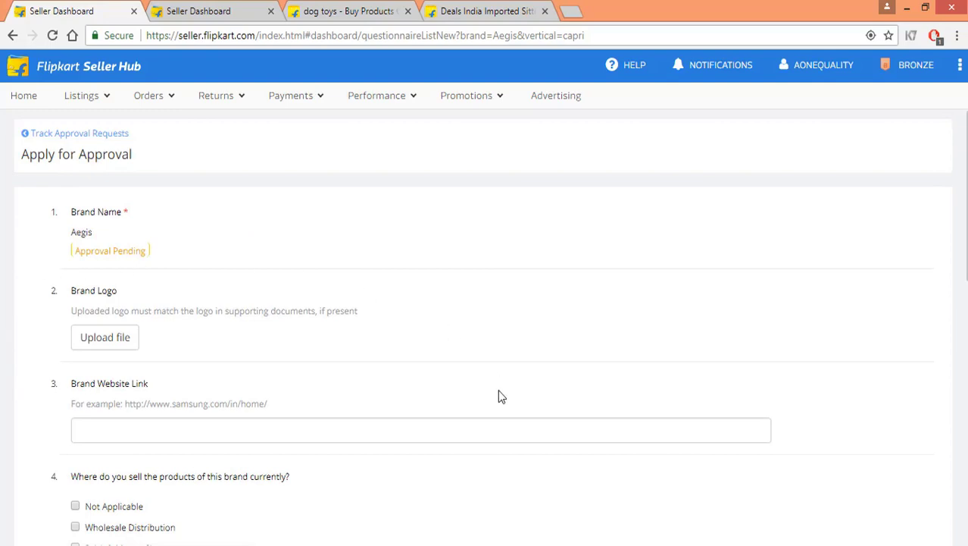
Step: Answer Not Applicable to where the Aegis brand's products are currently sold
scroll(447, 383, down, 1)
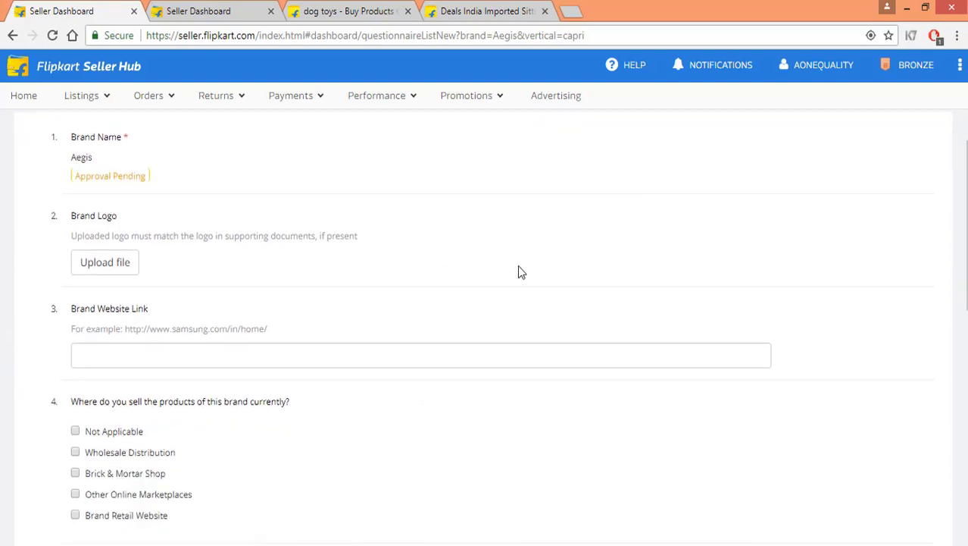
scroll(455, 303, down, 1)
scroll(303, 303, down, 1)
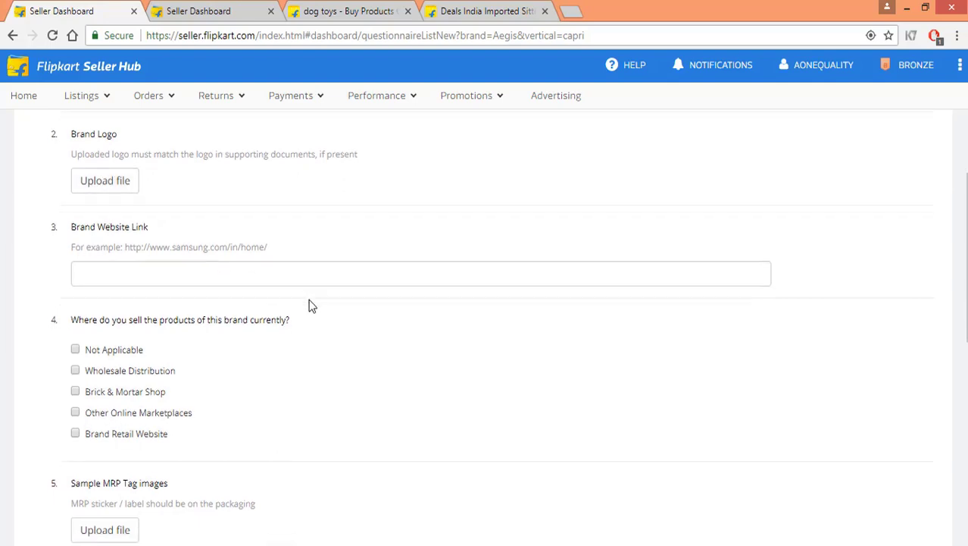
scroll(297, 304, down, 1)
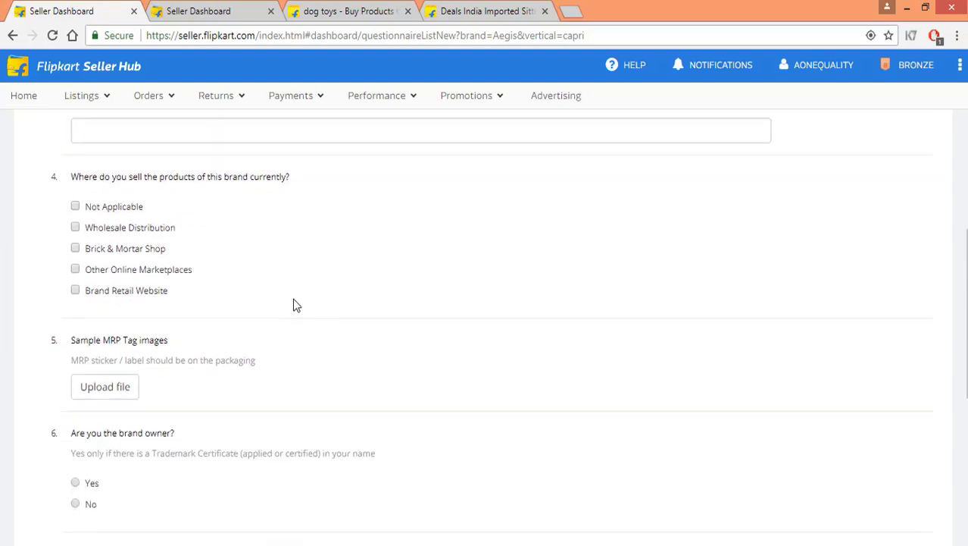
click(75, 206)
Step: Answer No to the brand owner question in the Aegis application
scroll(494, 286, down, 2)
scroll(496, 287, down, 2)
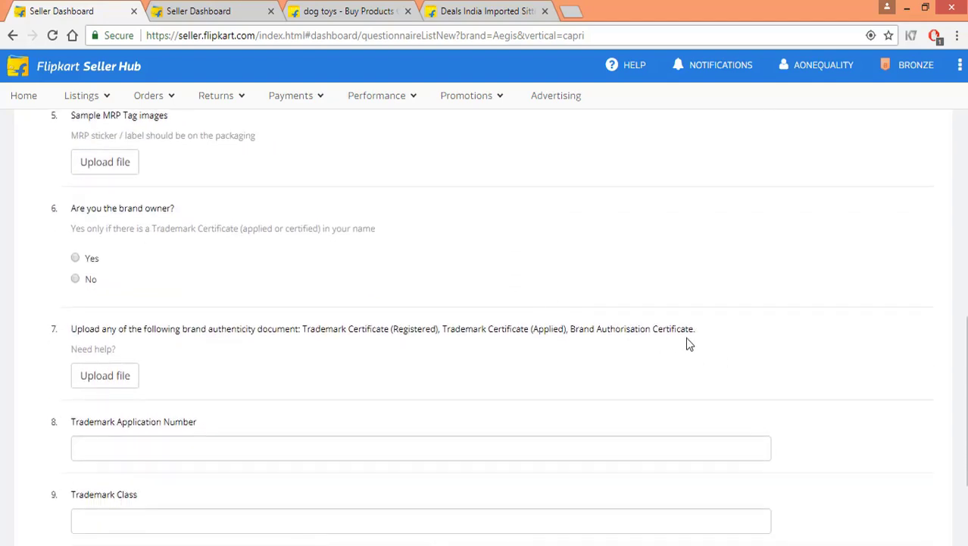
scroll(215, 355, up, 1)
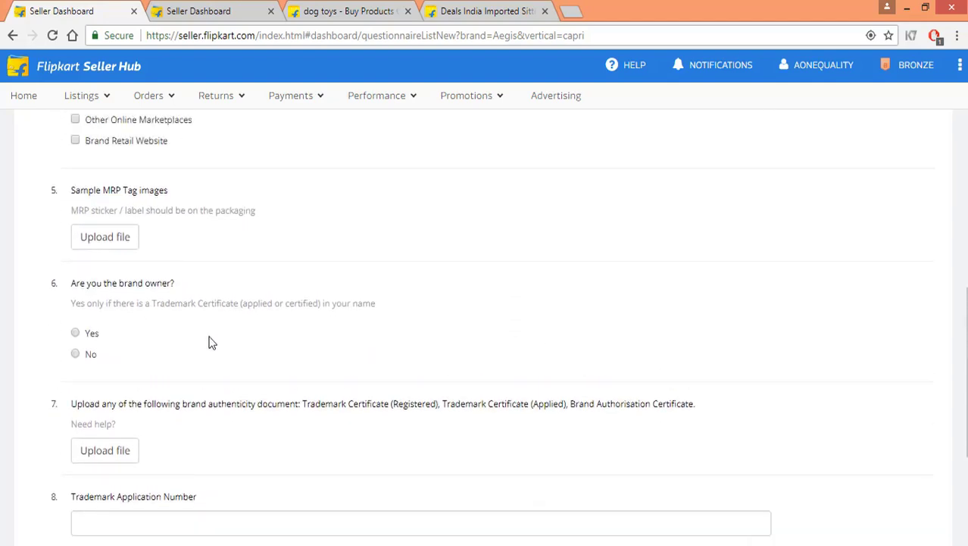
scroll(69, 291, up, 1)
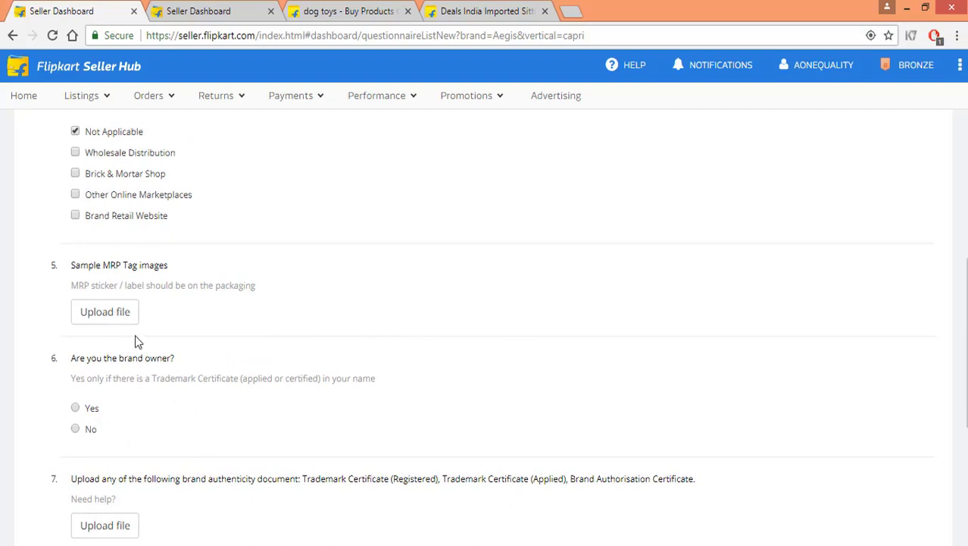
scroll(398, 350, down, 1)
scroll(397, 350, down, 1)
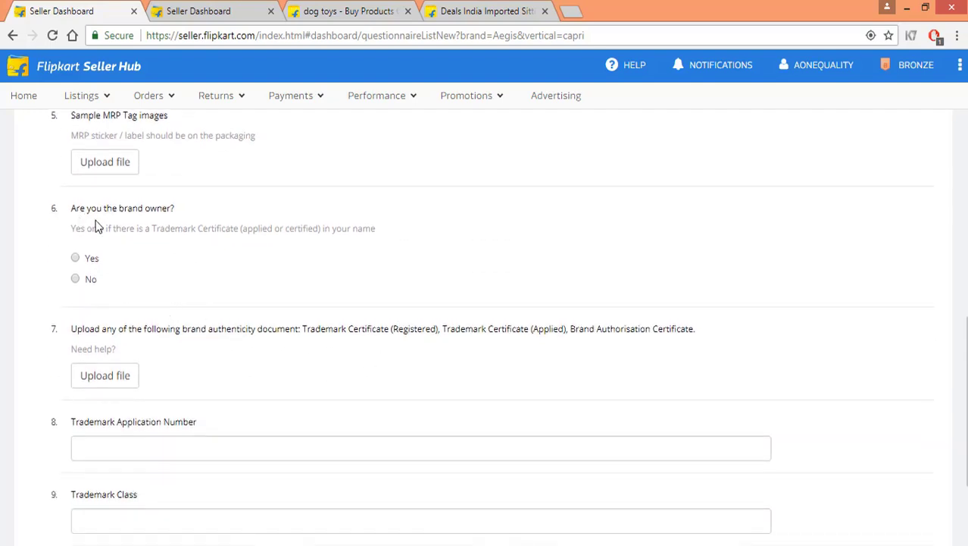
click(75, 280)
Step: Submit the Aegis approval application with the authenticity document and trademark fields left empty, and return to the brand name
scroll(415, 327, down, 1)
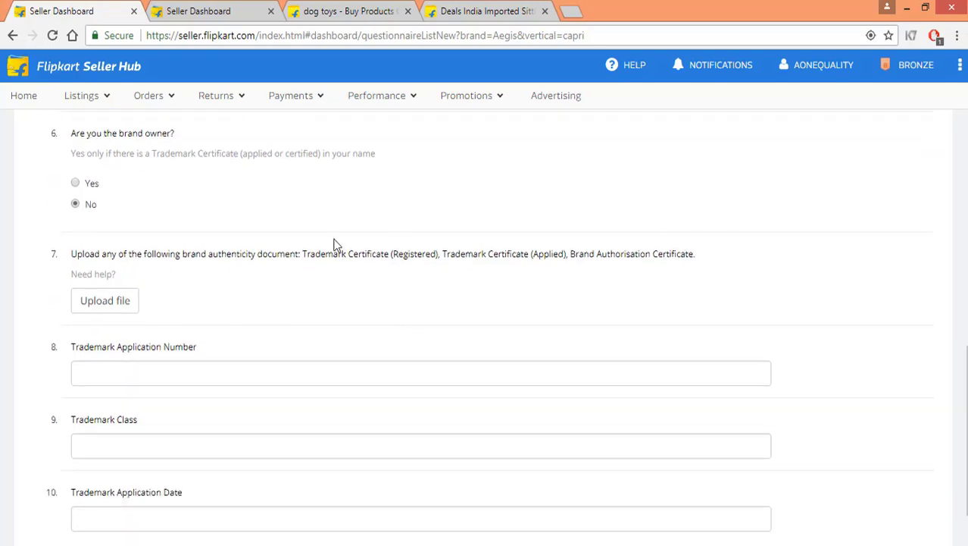
scroll(340, 251, down, 1)
click(501, 489)
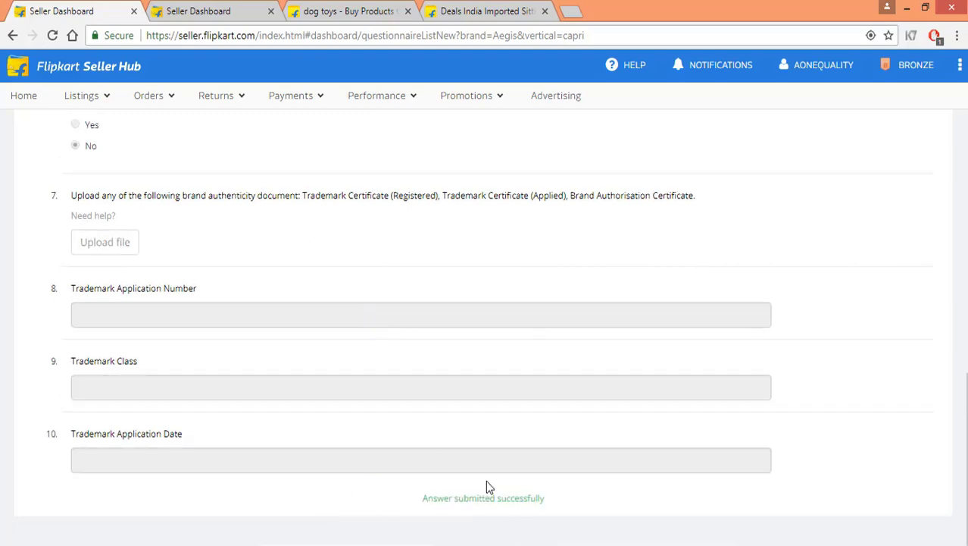
scroll(347, 472, up, 10)
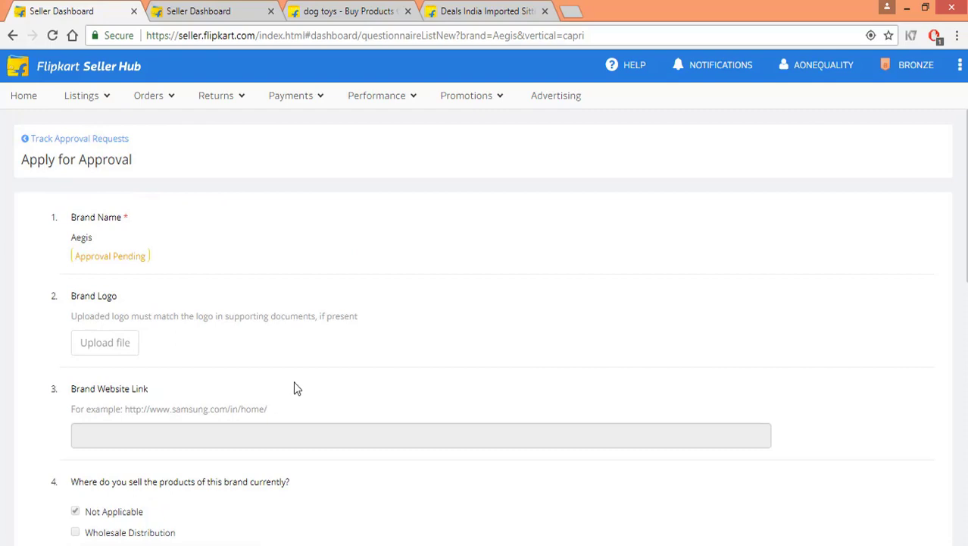
Step: Review the submitted Aegis application from brand name to trademark fields, examining the accepted brand authenticity documents and the submission status
scroll(297, 388, down, 8)
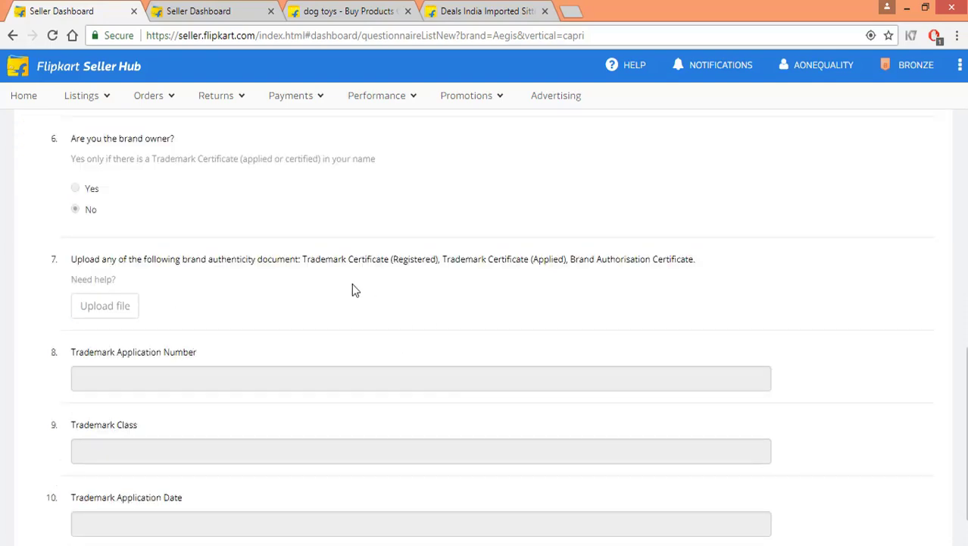
drag(310, 263, 470, 275)
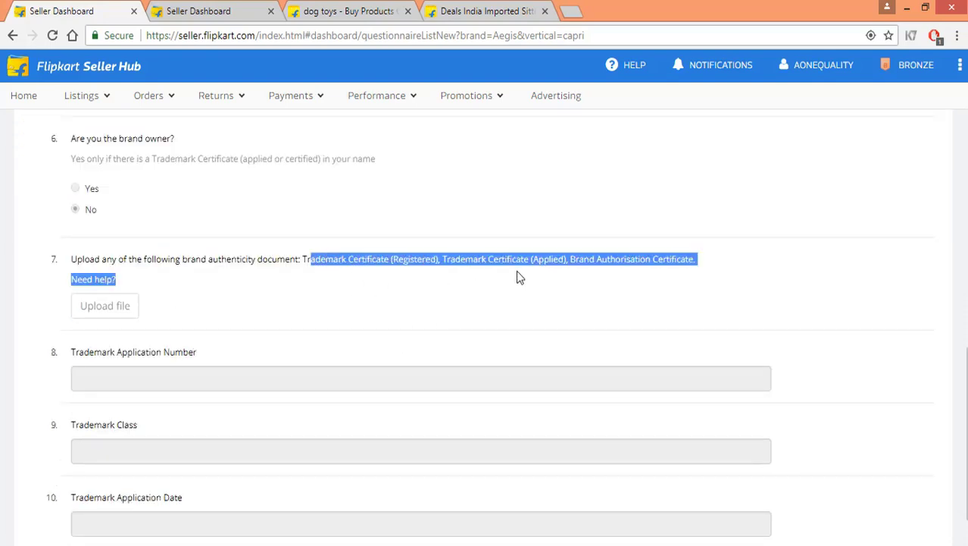
click(515, 299)
scroll(457, 353, up, 1)
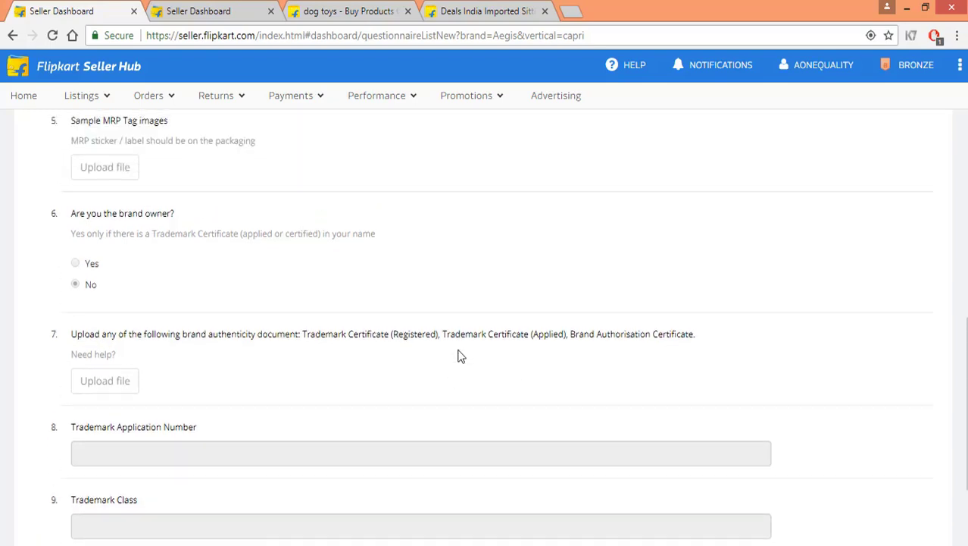
scroll(458, 353, down, 2)
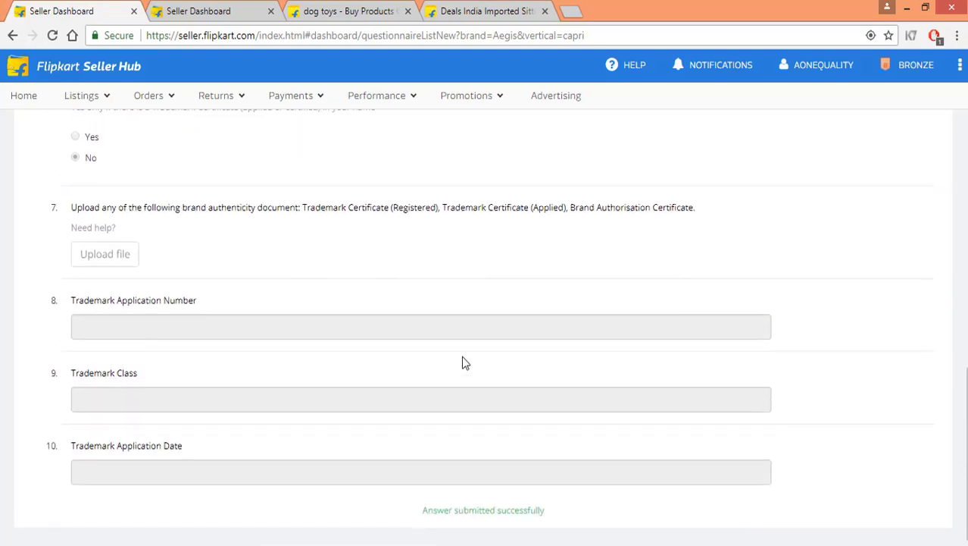
scroll(436, 371, up, 5)
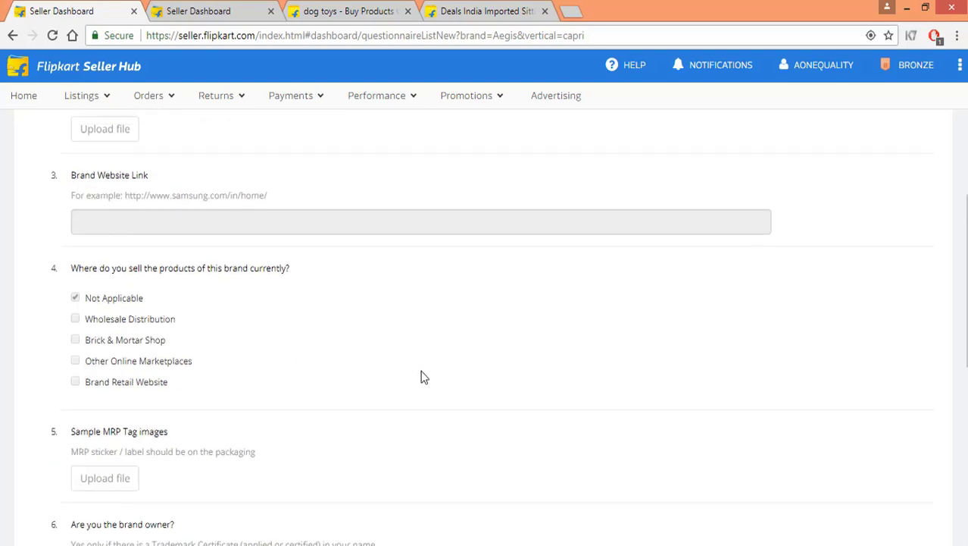
scroll(423, 376, up, 3)
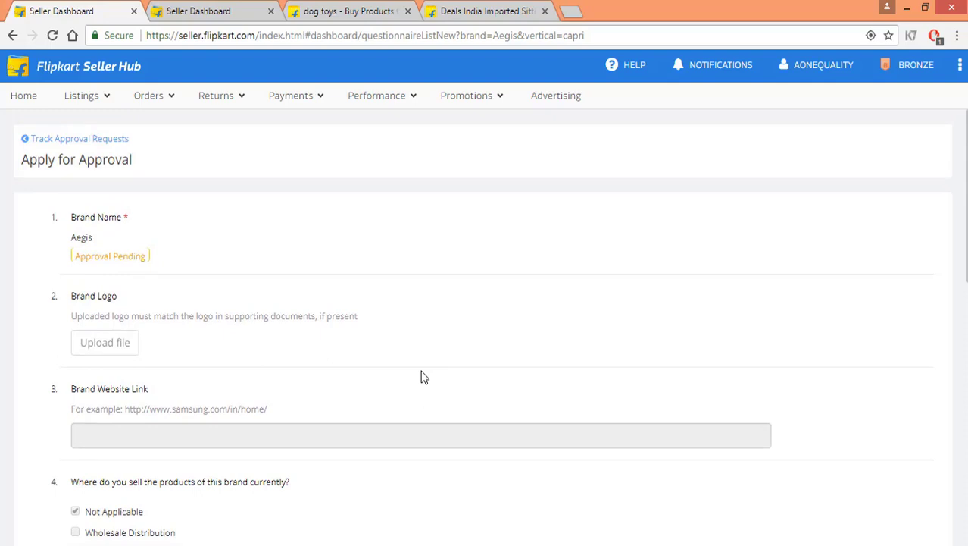
scroll(425, 376, down, 6)
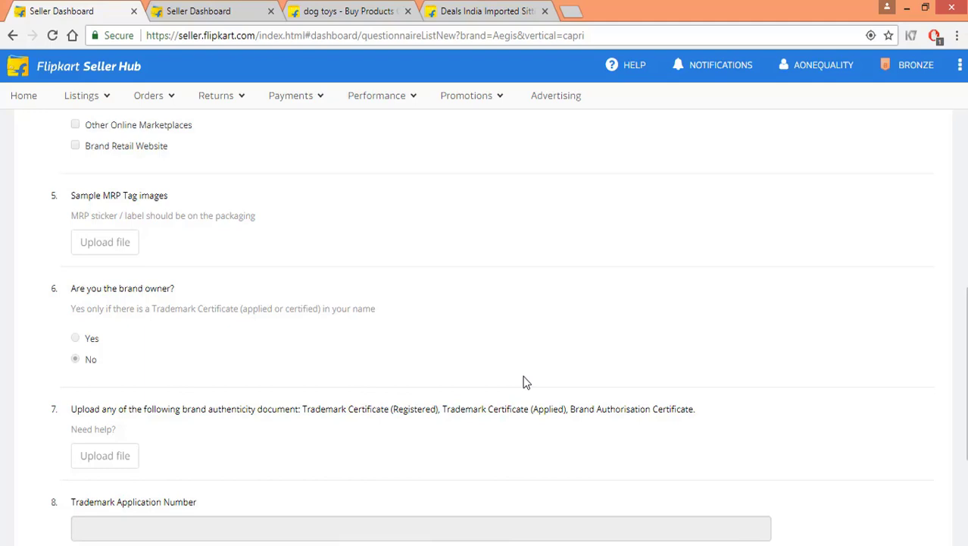
scroll(523, 382, up, 6)
Step: Open the list of tracked approval requests and check the vertical and status of the newest Aegis request
mouse_move(93, 104)
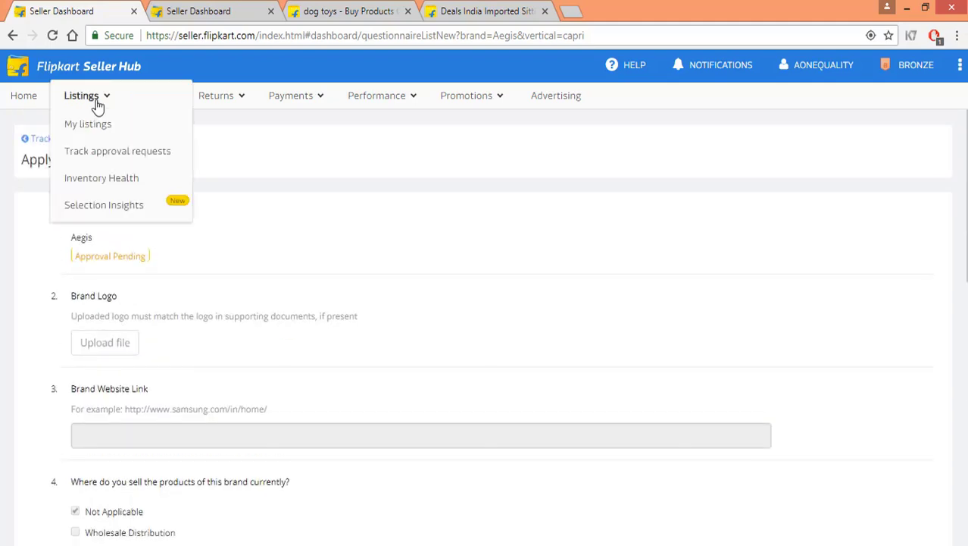
click(101, 155)
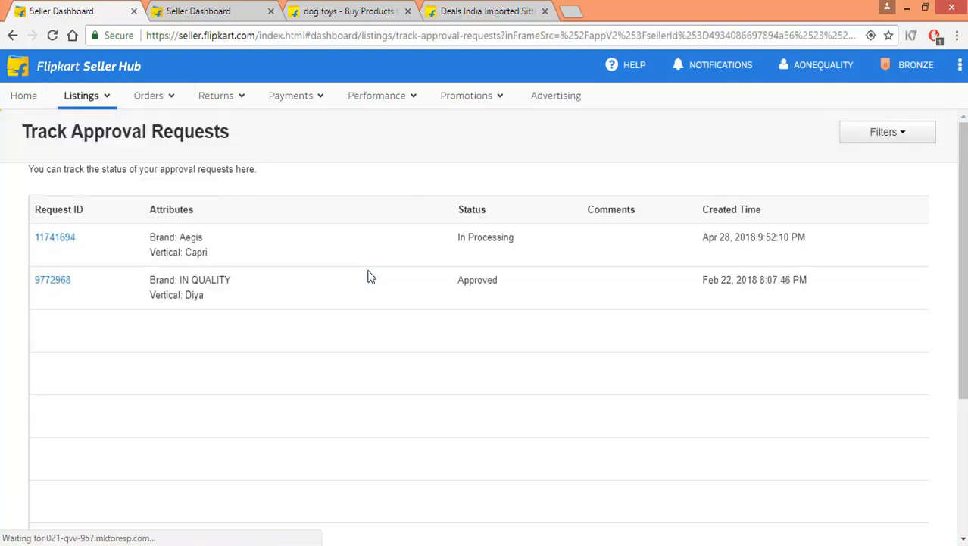
drag(186, 252, 236, 259)
click(236, 259)
double_click(189, 256)
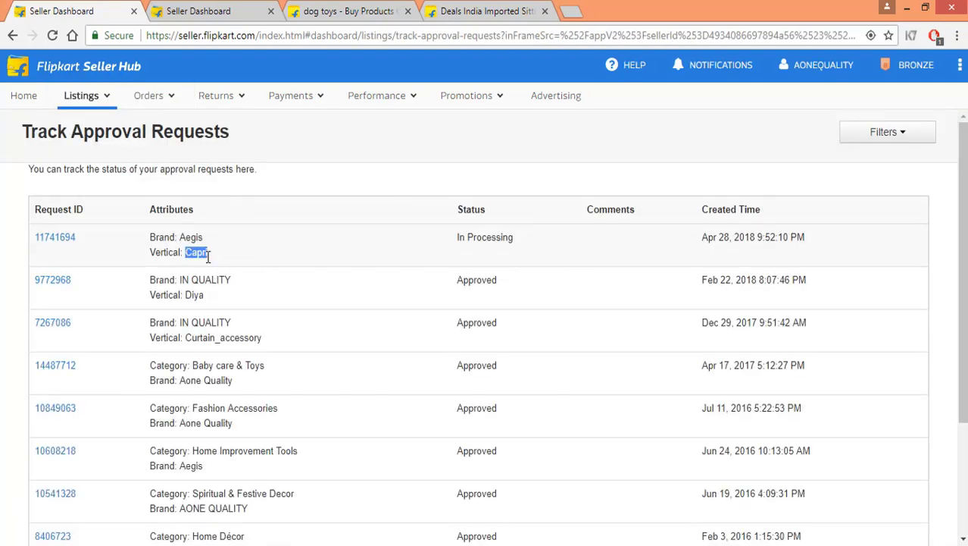
click(445, 266)
drag(458, 243, 517, 240)
click(509, 252)
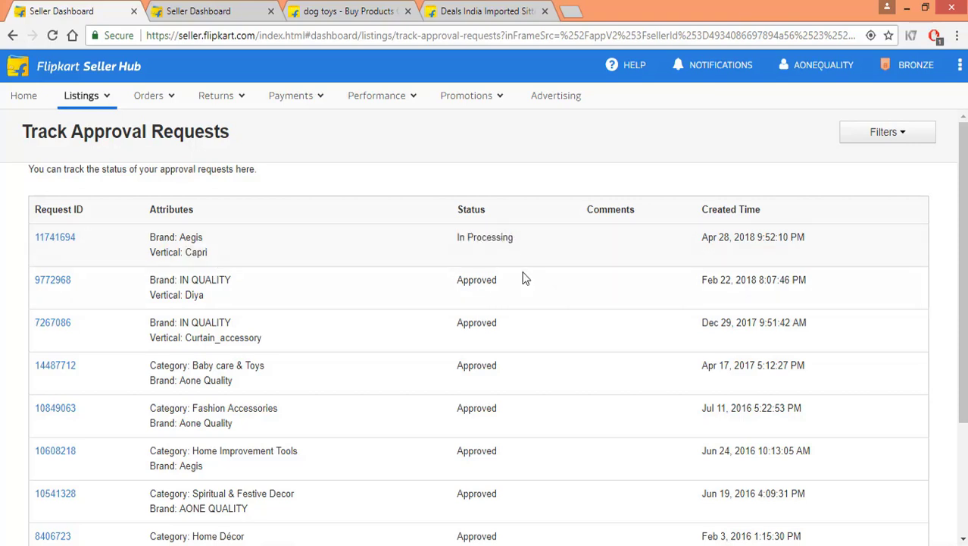